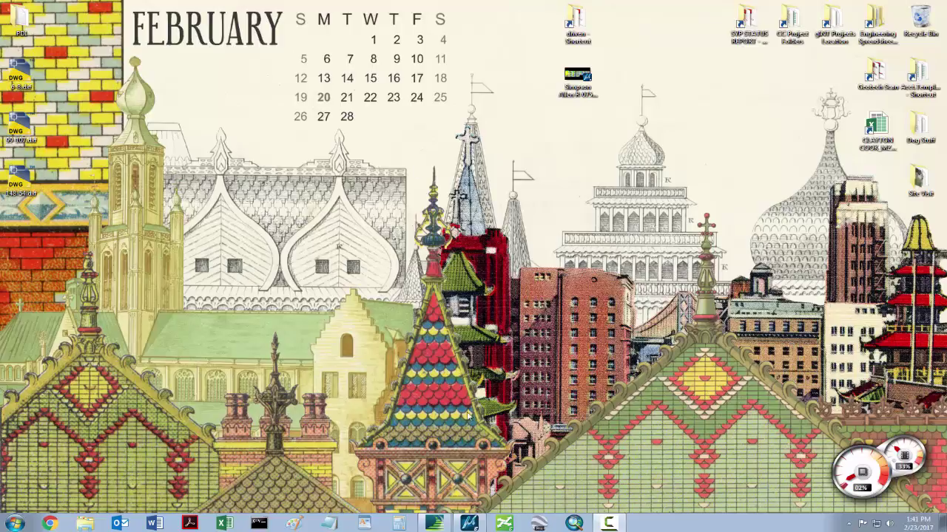
Restore the gINT INPUT POINT table for project r-075-2014 from the taskbar
click(435, 524)
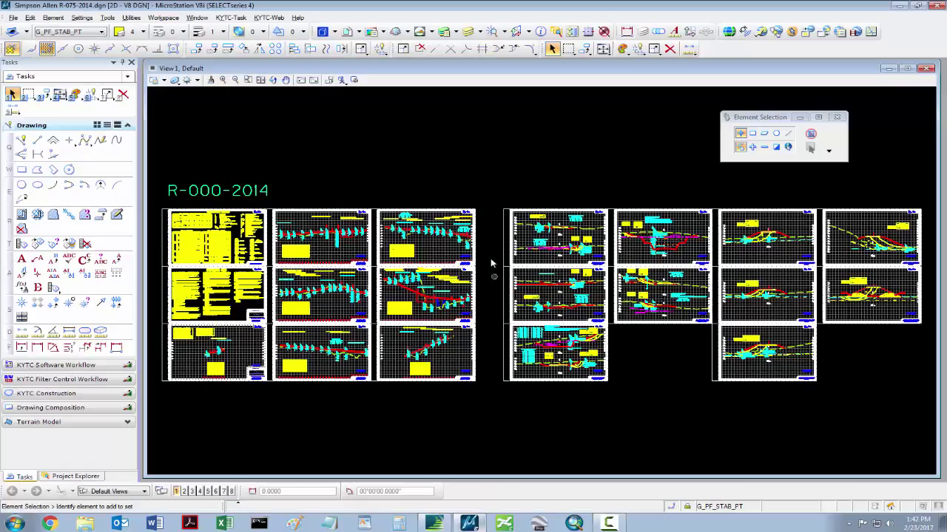
In MicroStation, zoom to and select the 1" = 10' scale note, then minimize the drawing
click(469, 524)
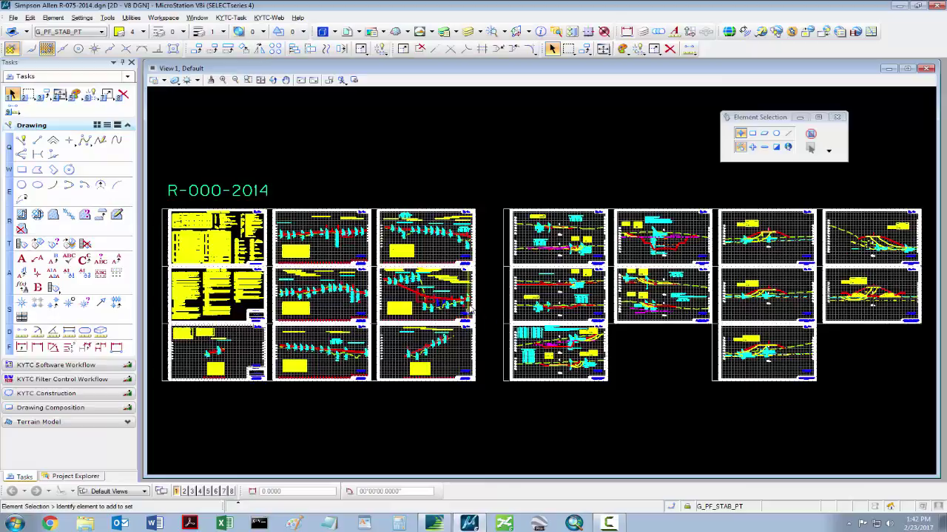
scroll(607, 266, up, 10)
scroll(501, 260, down, 2)
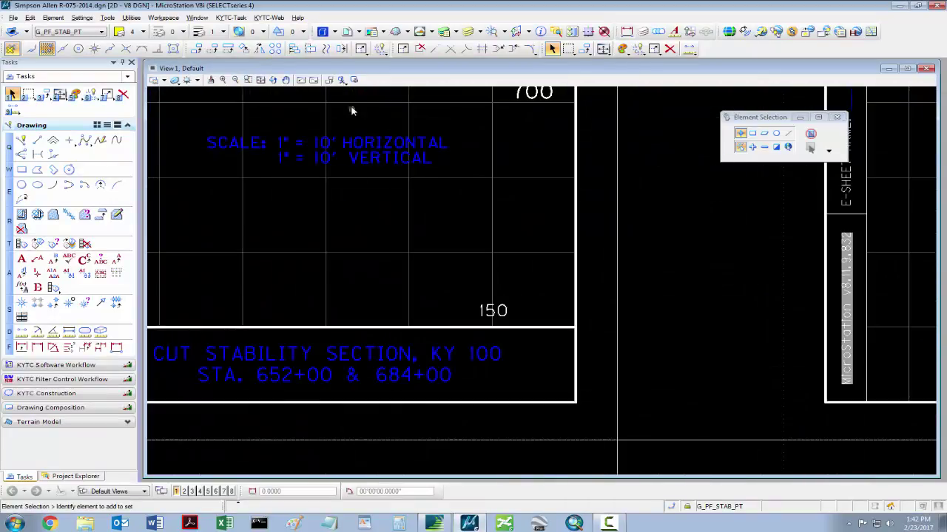
scroll(334, 237, up, 3)
click(311, 237)
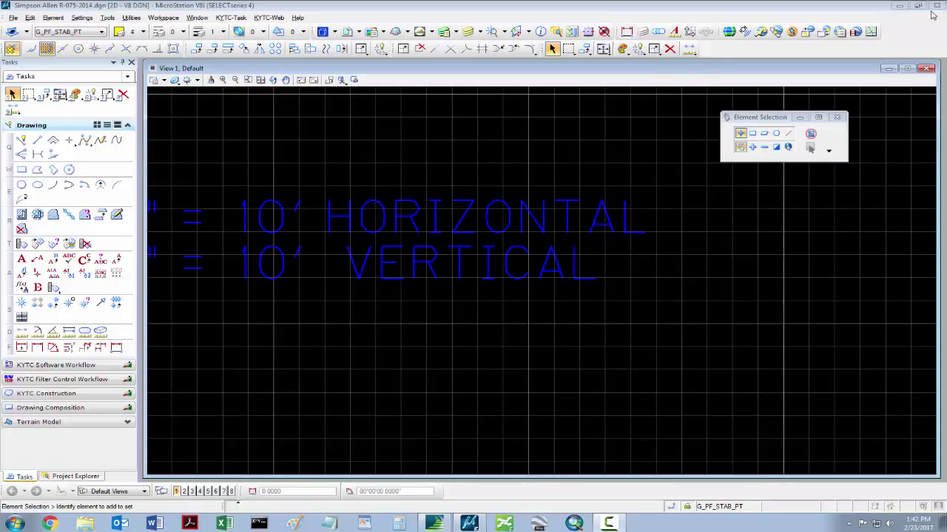
click(900, 7)
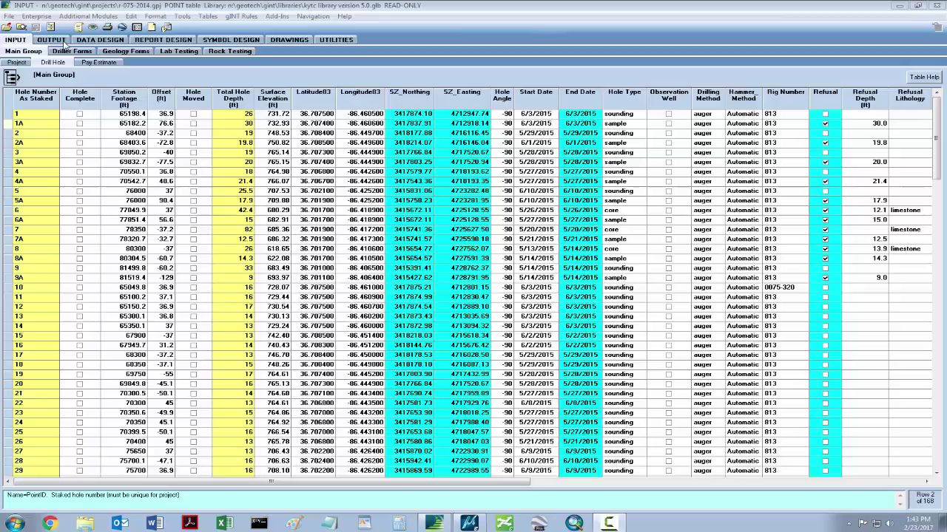
Switch gINT to the OUTPUT workspace for project r-075-2014
click(64, 41)
On the Fences page, choose holes 6, 7 and 8 for the fence diagram
click(42, 52)
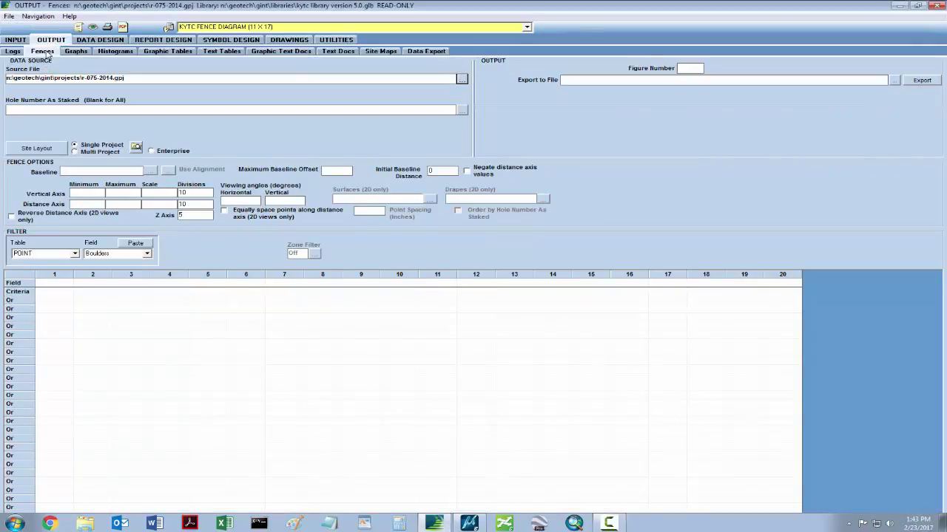
click(303, 42)
click(461, 110)
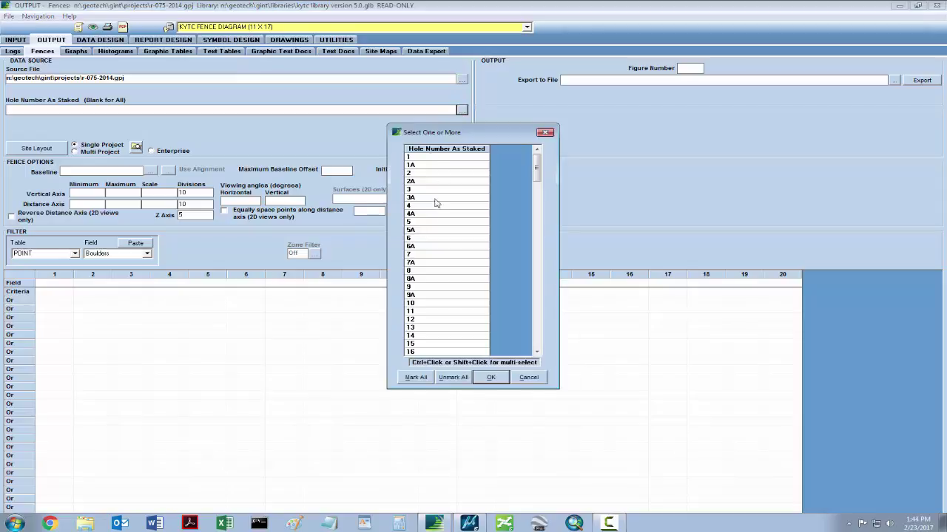
click(423, 239)
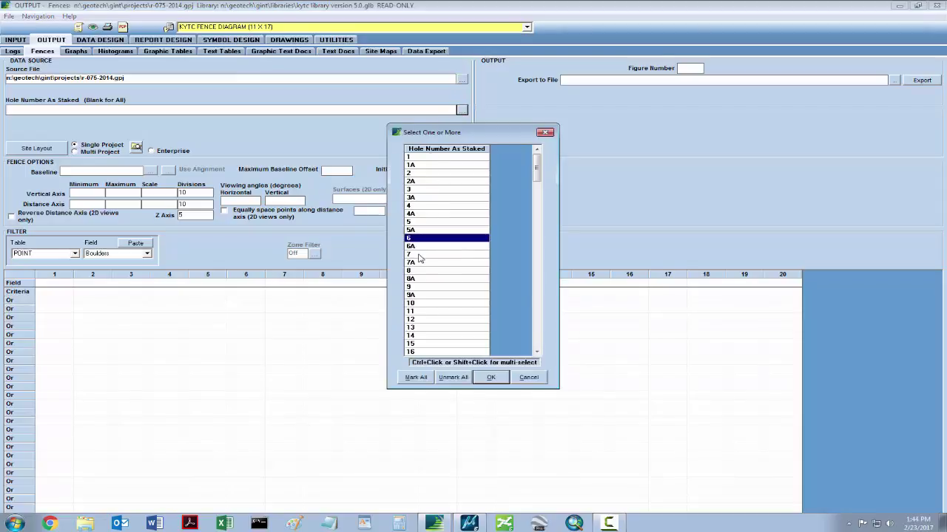
ctrl+click(419, 255)
ctrl+click(418, 272)
click(490, 377)
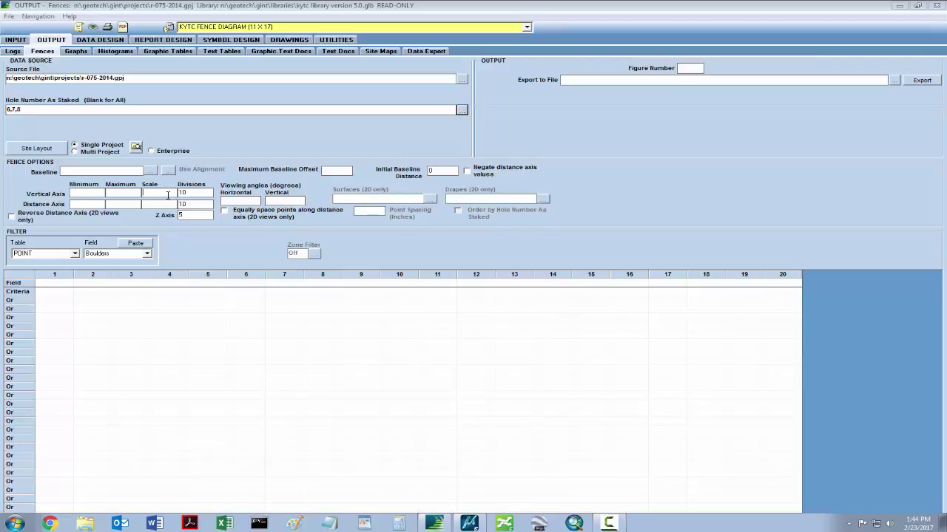
Set Vertical Axis Scale to 20 and turn on Equally space points
click(168, 194)
text(20)
click(225, 211)
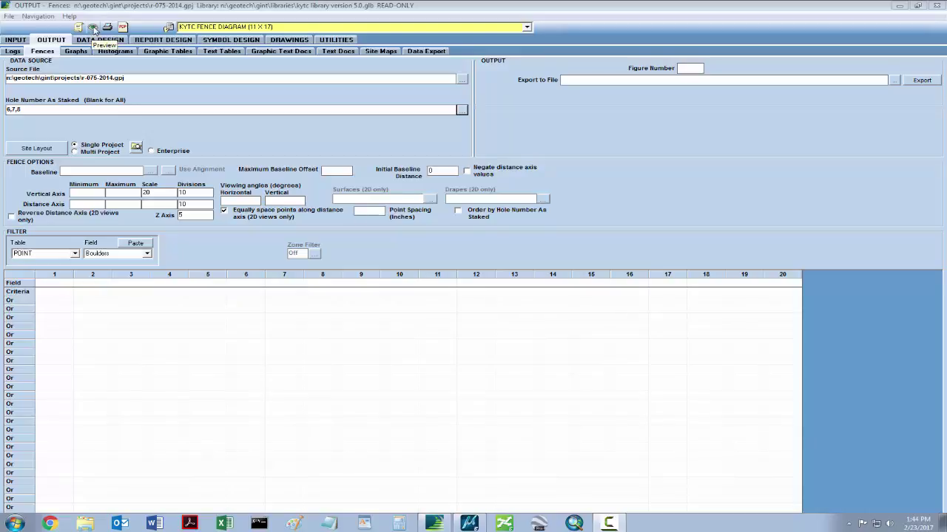
click(93, 27)
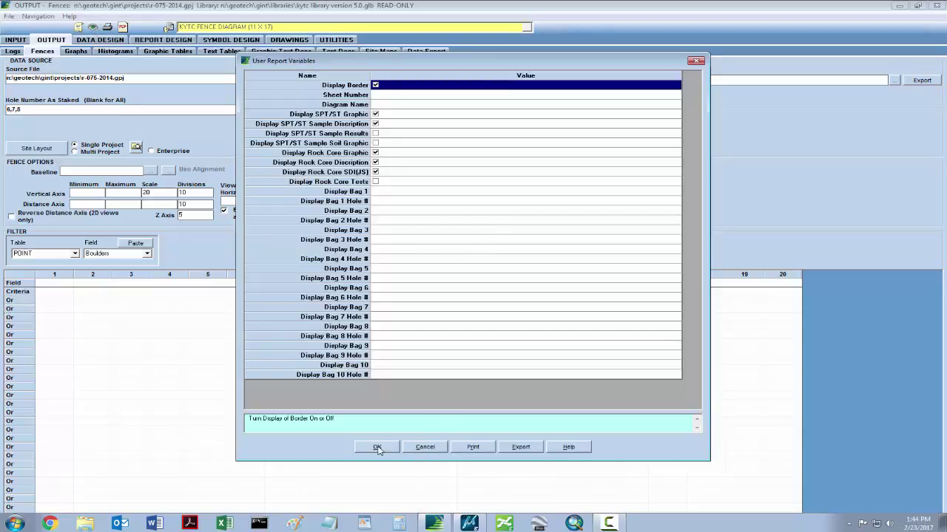
click(376, 448)
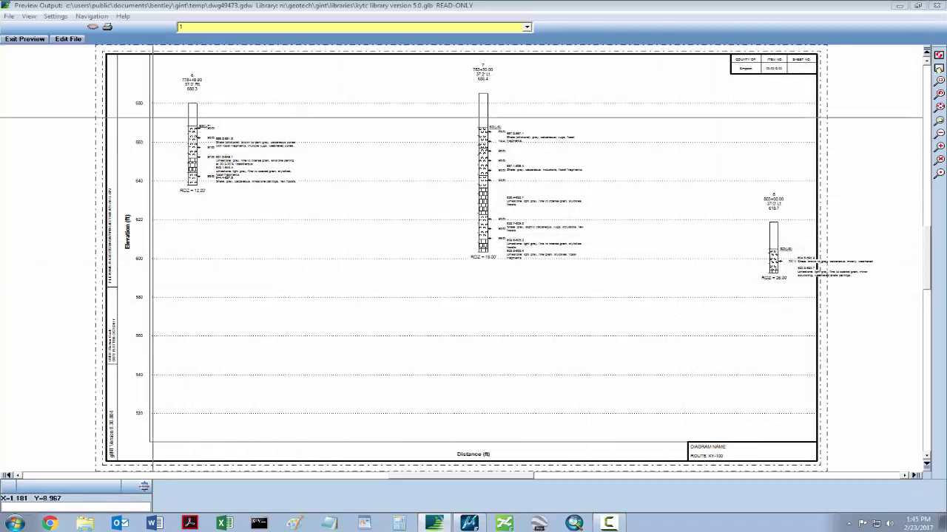
click(92, 29)
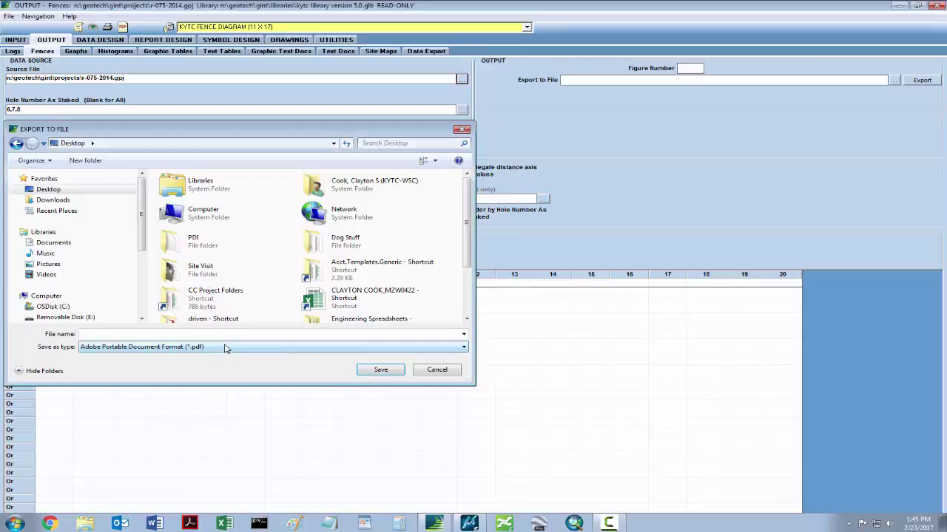
Set the export target to AutoCAD DXF file 6-8.dxf on the desktop
click(224, 347)
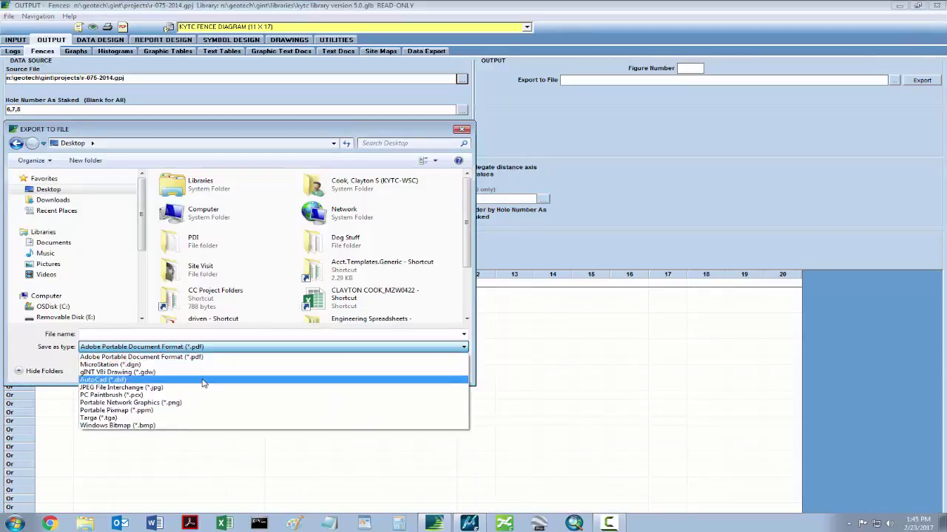
click(205, 380)
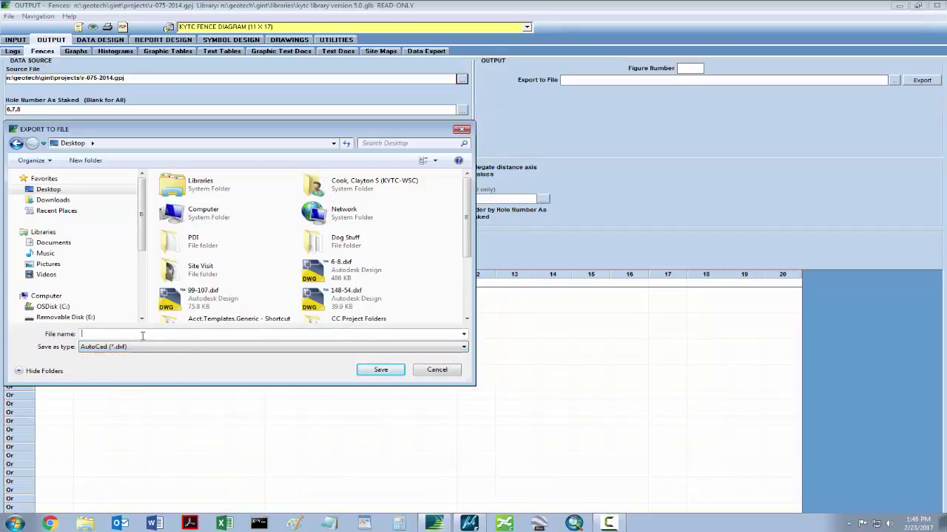
click(99, 334)
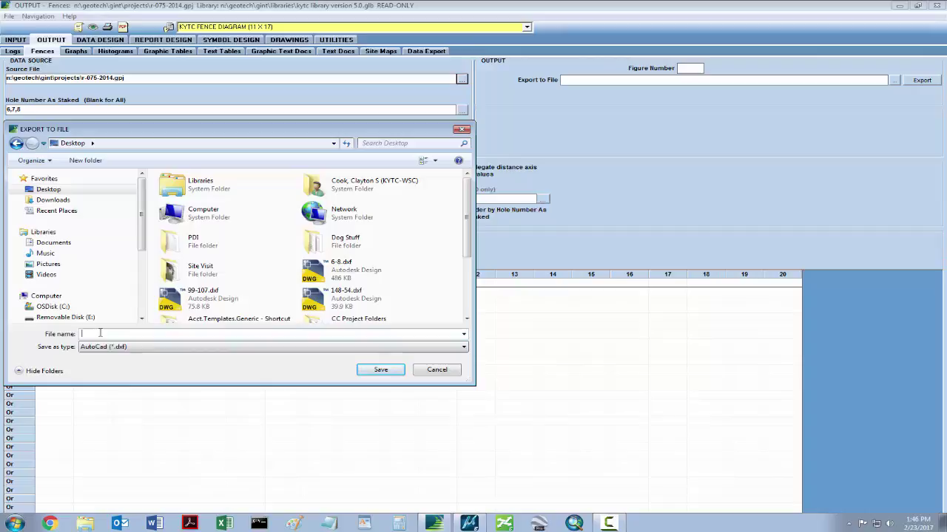
text(6-8)
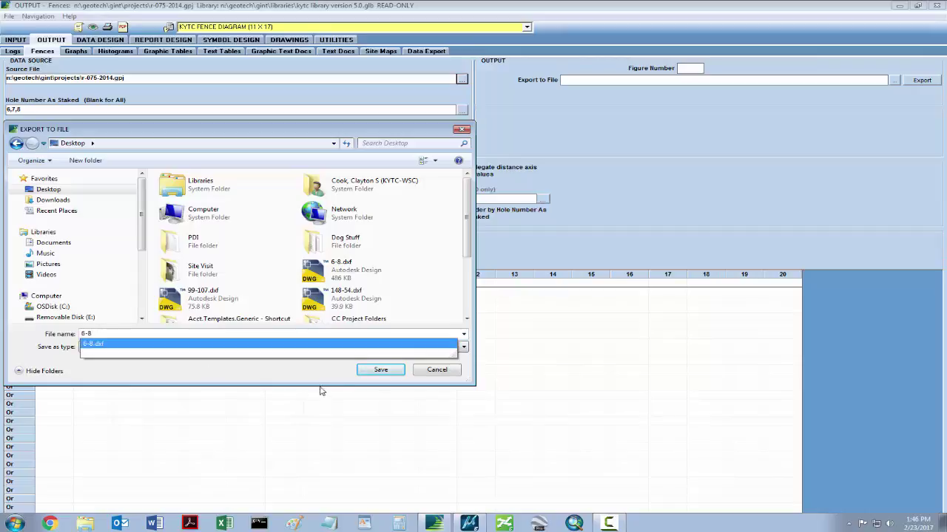
click(374, 375)
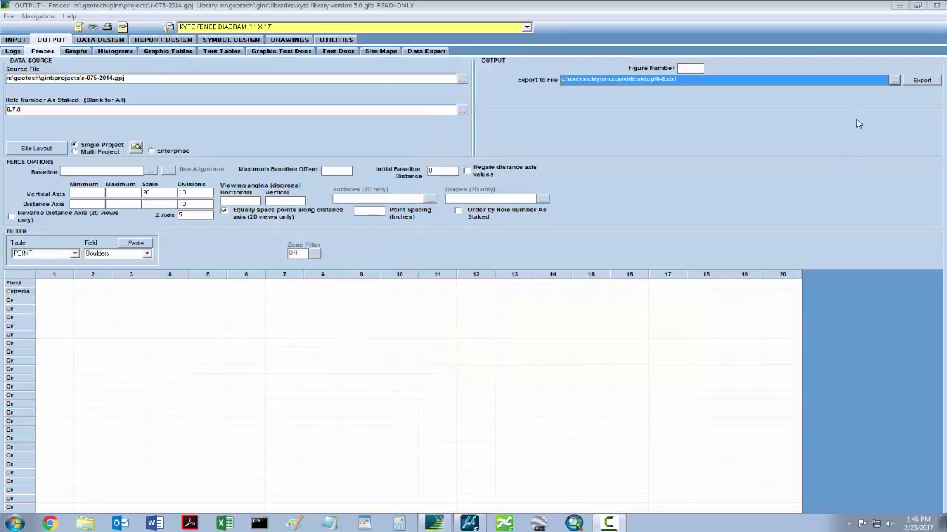
Export the fence diagram, overwriting the existing 6-8.dxf, and accept the report variables
click(919, 80)
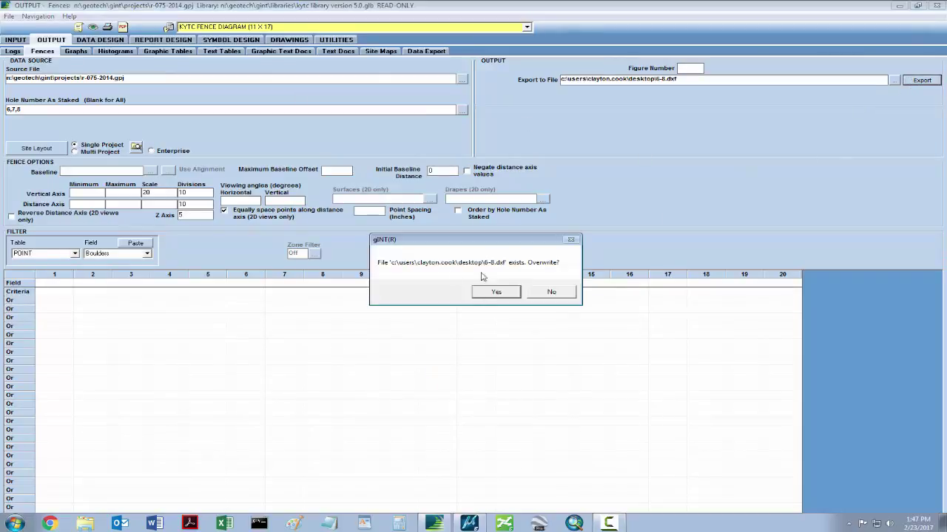
click(493, 292)
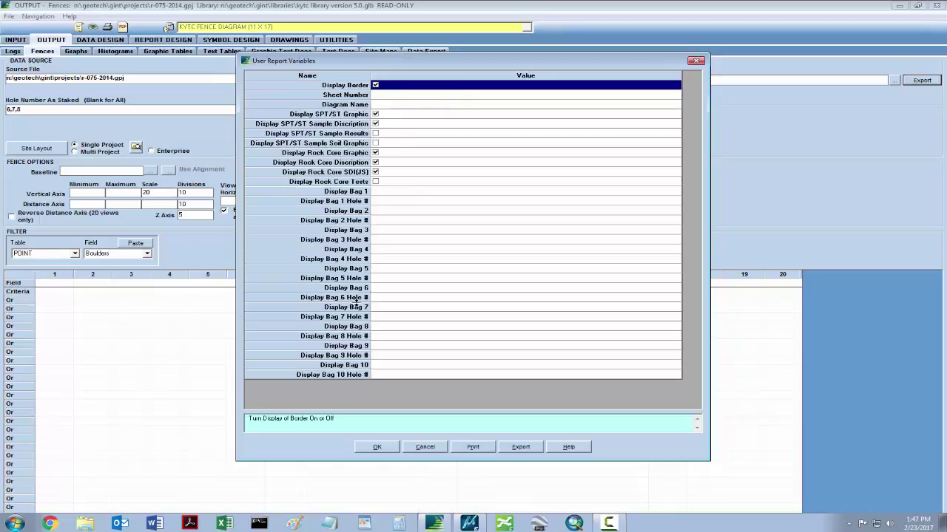
click(377, 447)
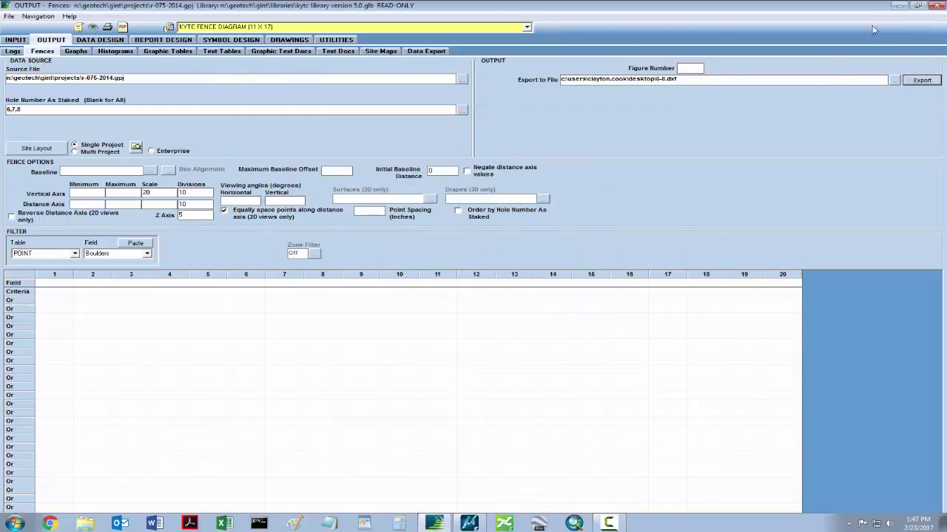
Minimize gINT, restore MicroStation and open the References dialog
click(899, 5)
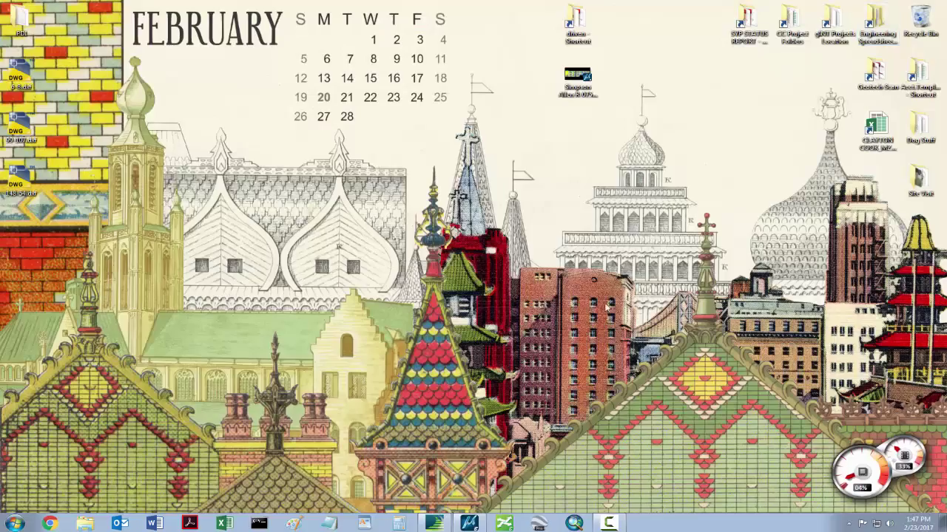
click(468, 524)
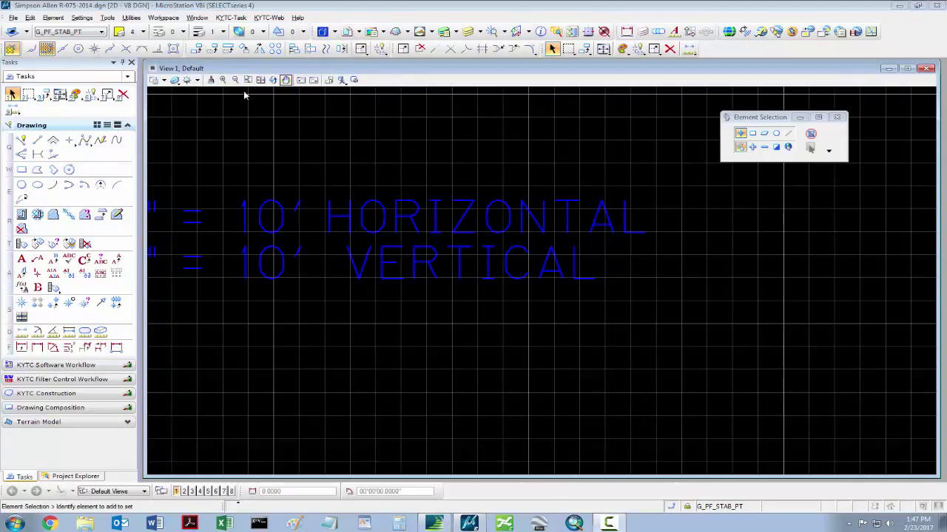
click(348, 31)
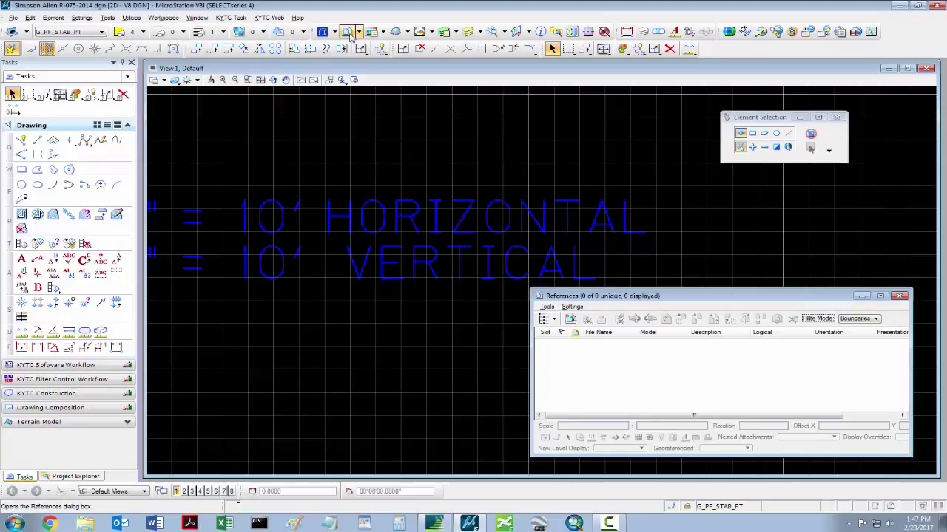
click(13, 17)
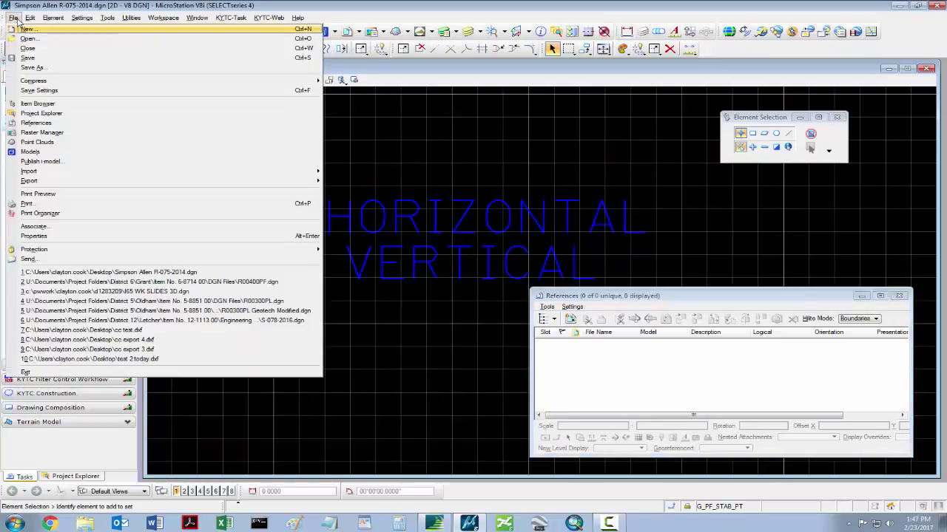
click(619, 393)
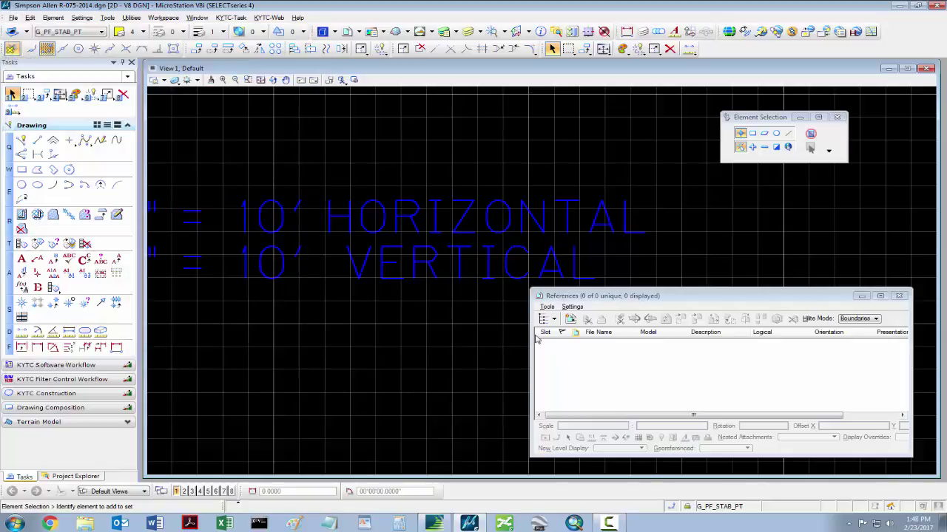
Attach 6-8.dxf, 99-107.dxf and 148-54.dxf, placing 6-8.dxf first in Top orientation
click(570, 320)
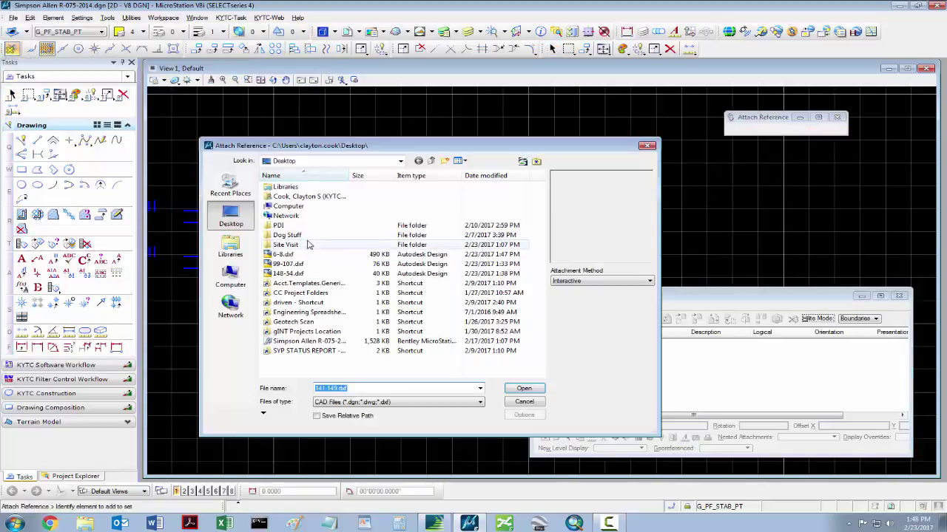
click(315, 258)
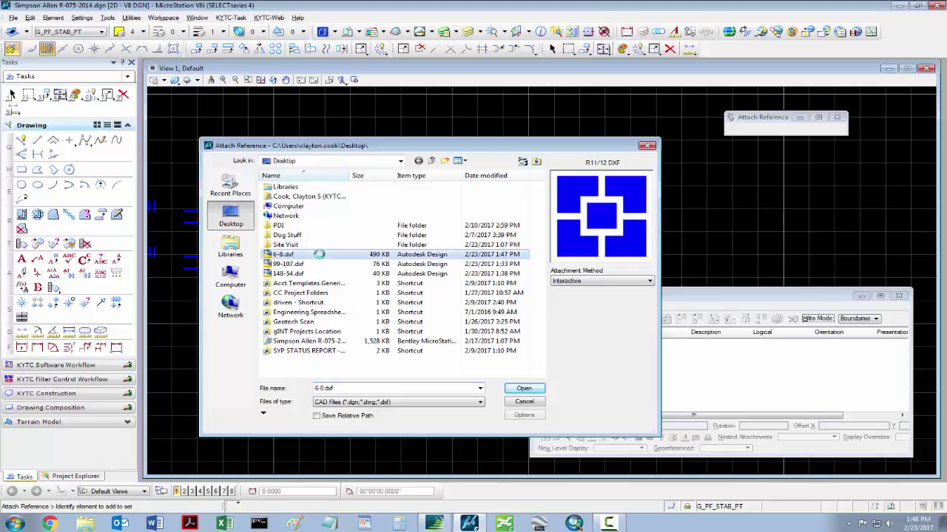
shift+click(311, 273)
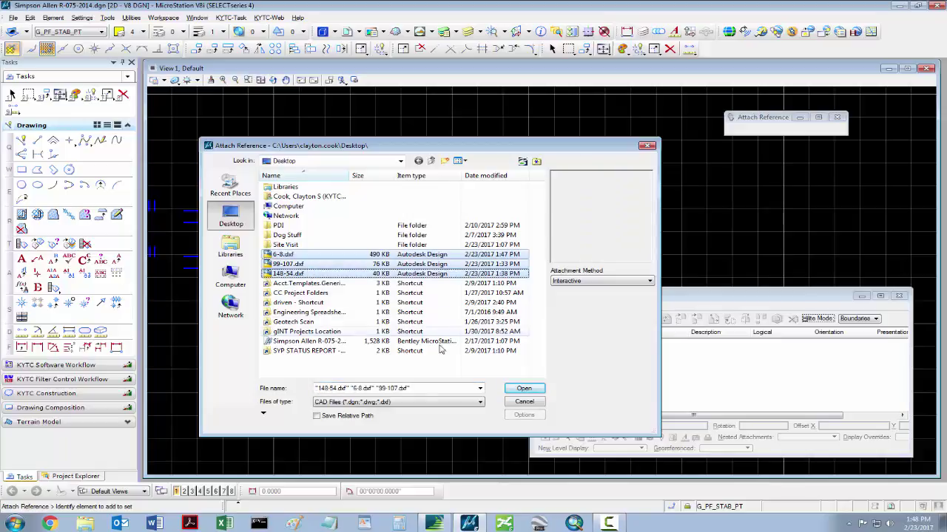
click(525, 389)
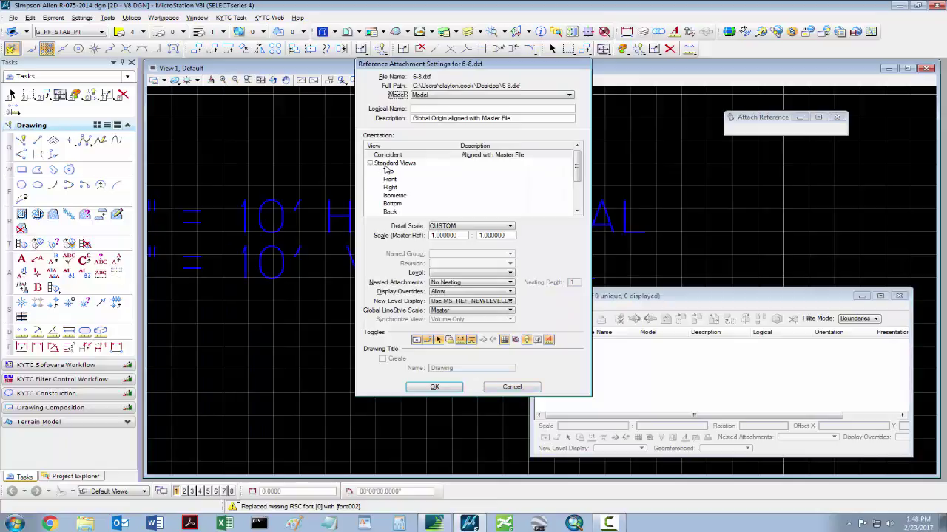
click(389, 172)
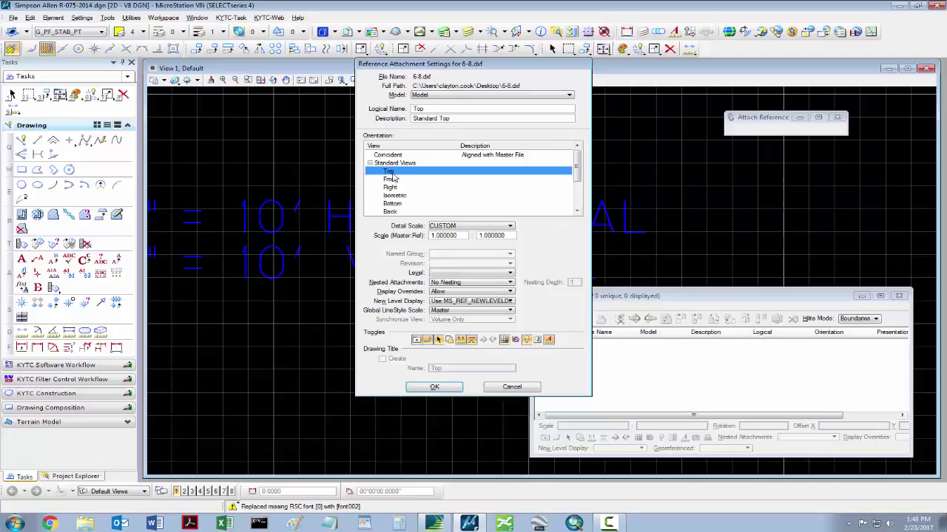
click(434, 387)
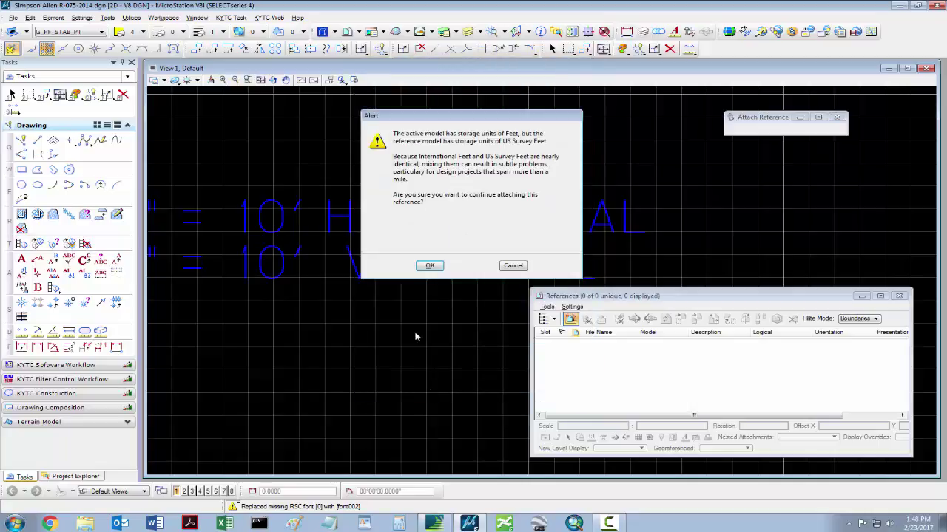
click(429, 265)
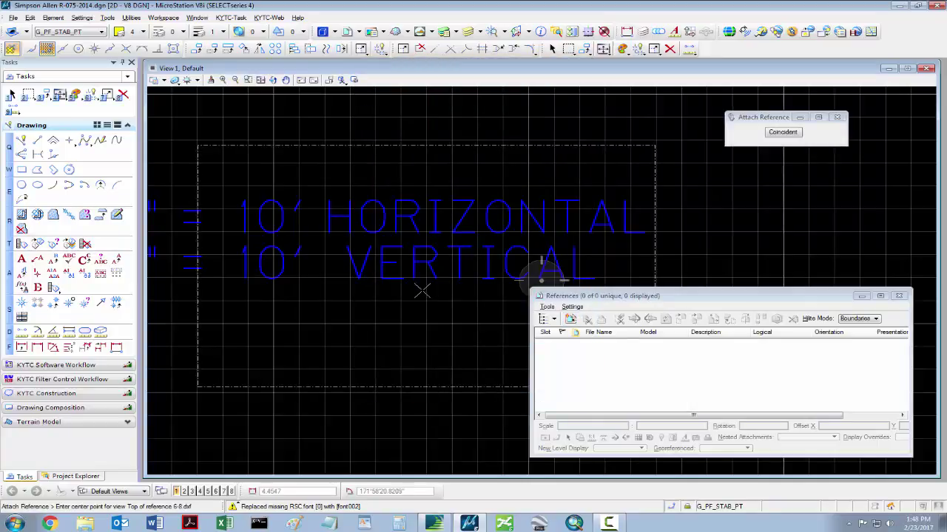
scroll(502, 246, down, 3)
scroll(503, 247, down, 5)
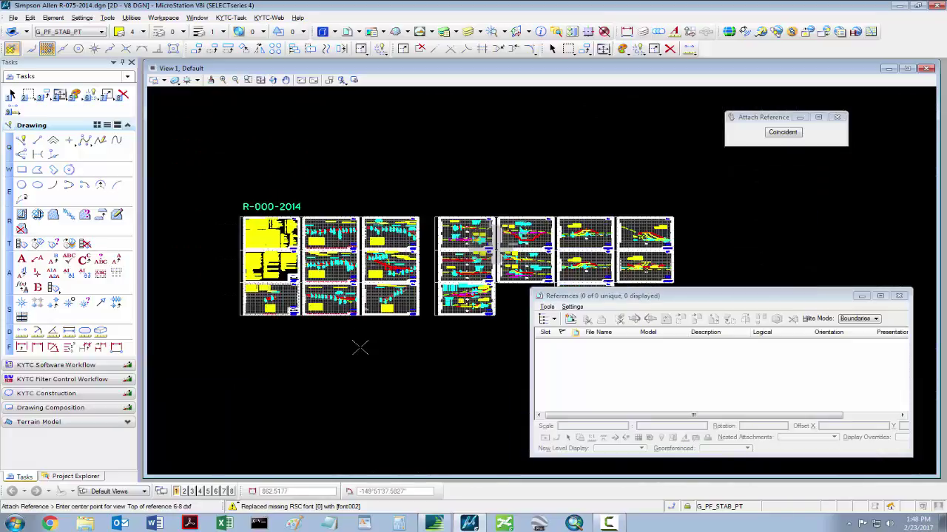
scroll(354, 334, up, 2)
click(352, 344)
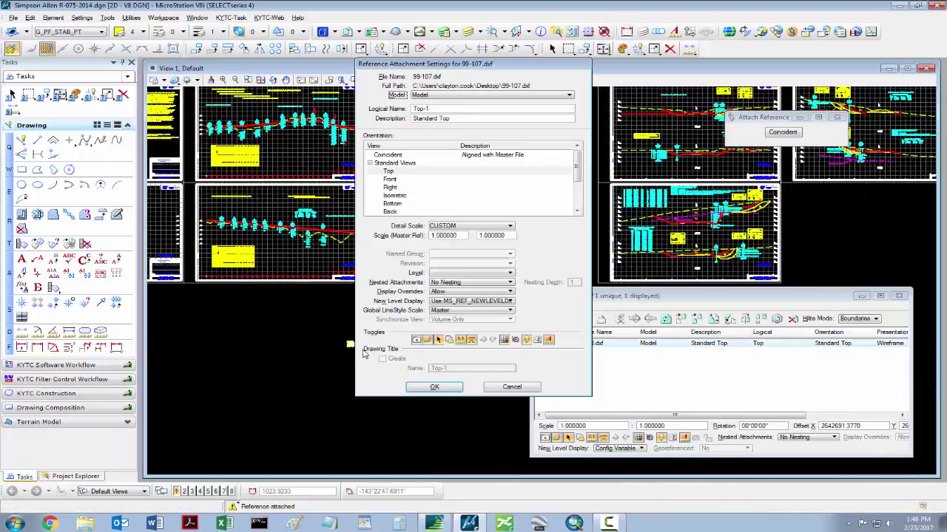
Place 99-107.dxf and 148-54.dxf in Top orientation to the right, side by side
click(392, 173)
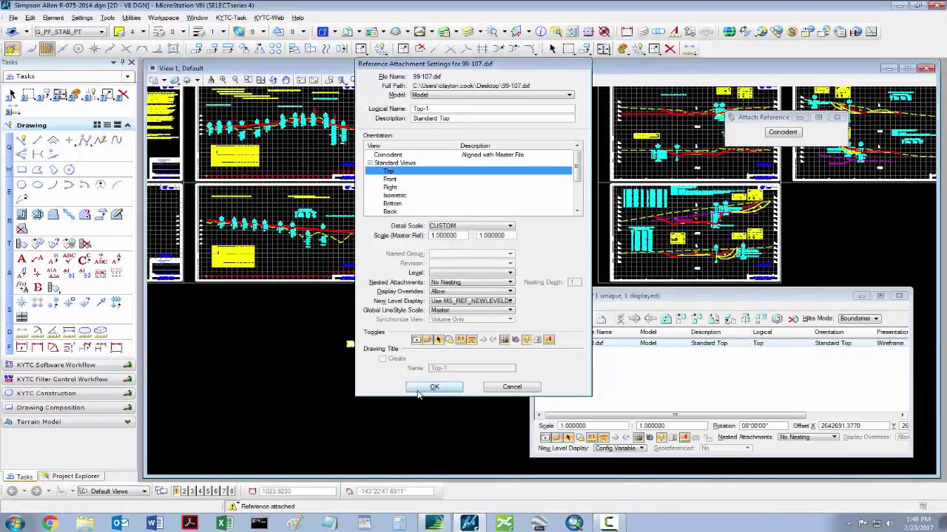
click(414, 384)
click(428, 265)
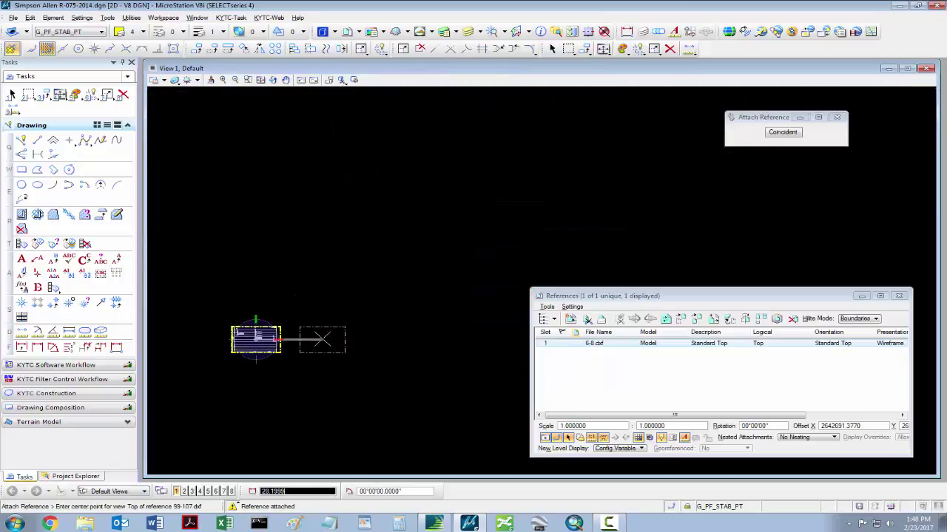
click(294, 339)
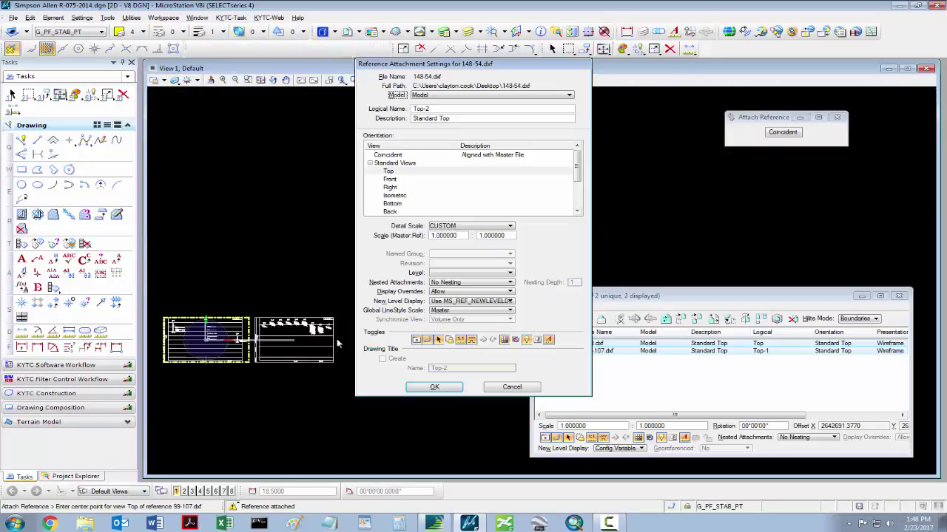
click(388, 171)
click(434, 387)
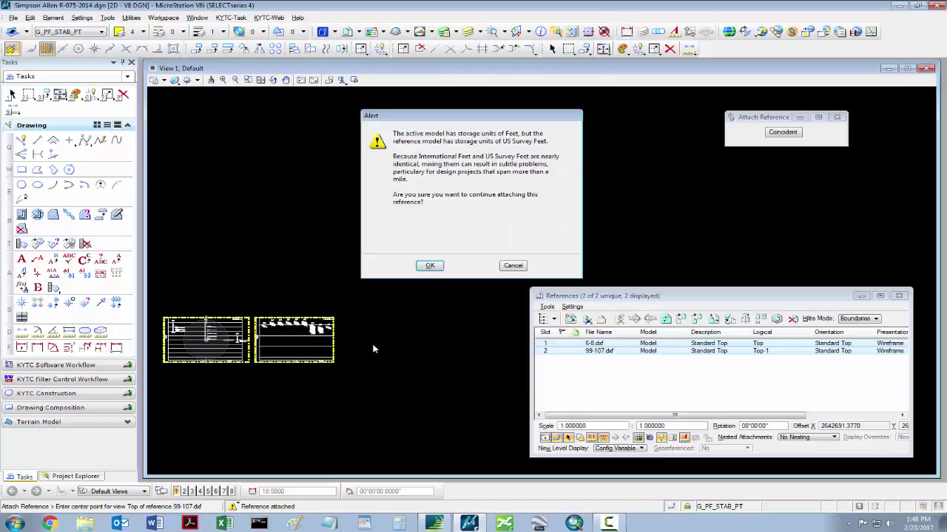
click(431, 266)
click(381, 339)
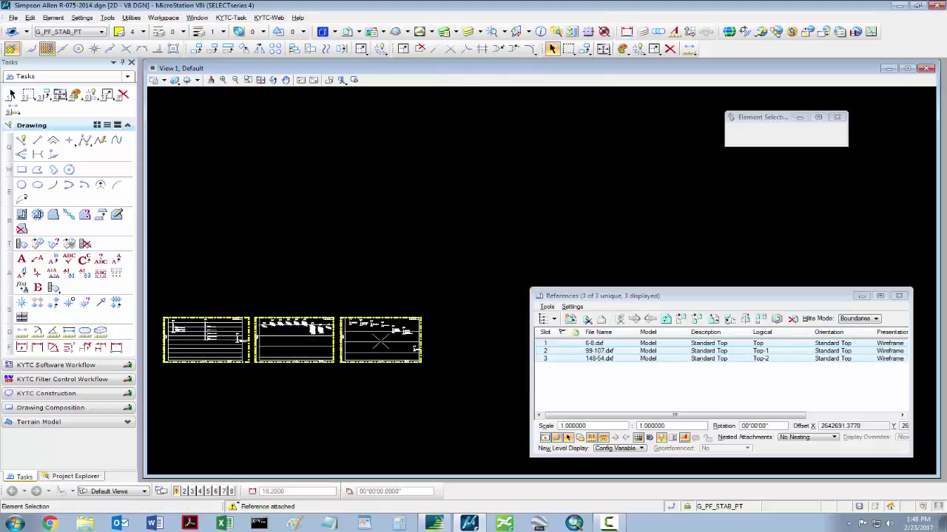
Drag a selection box around the boring logs on the three reference sheets
scroll(165, 399, up, 1)
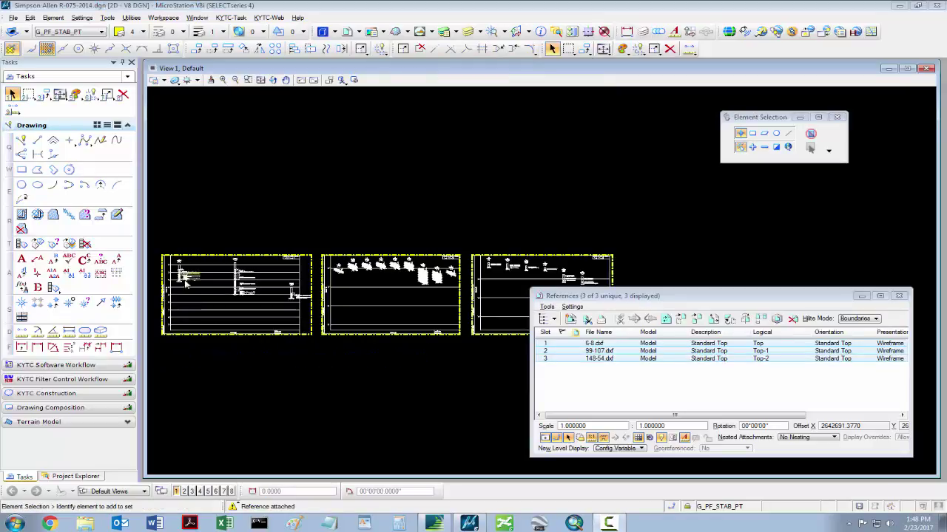
scroll(203, 259, up, 4)
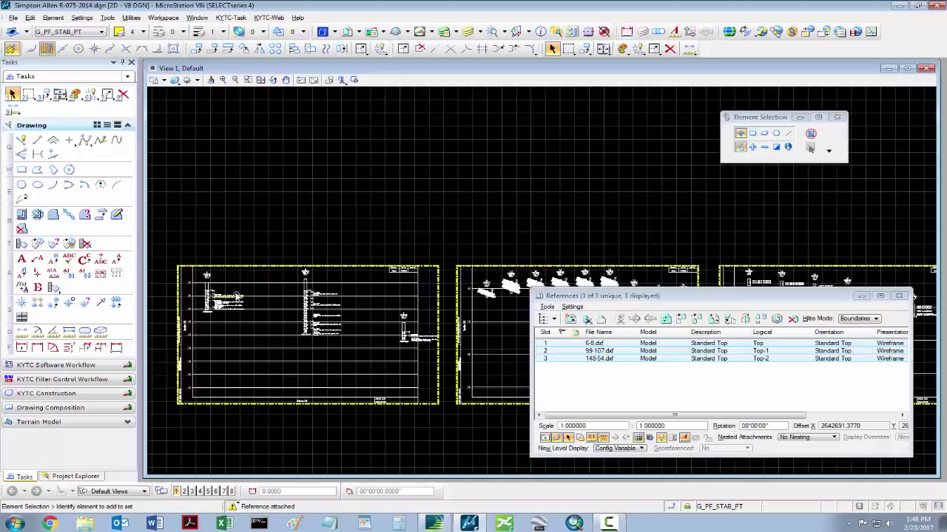
scroll(233, 248, down, 2)
mouse_move(177, 225)
mouse_down()
mouse_move(352, 352)
mouse_move(451, 389)
mouse_up()
scroll(317, 281, down, 2)
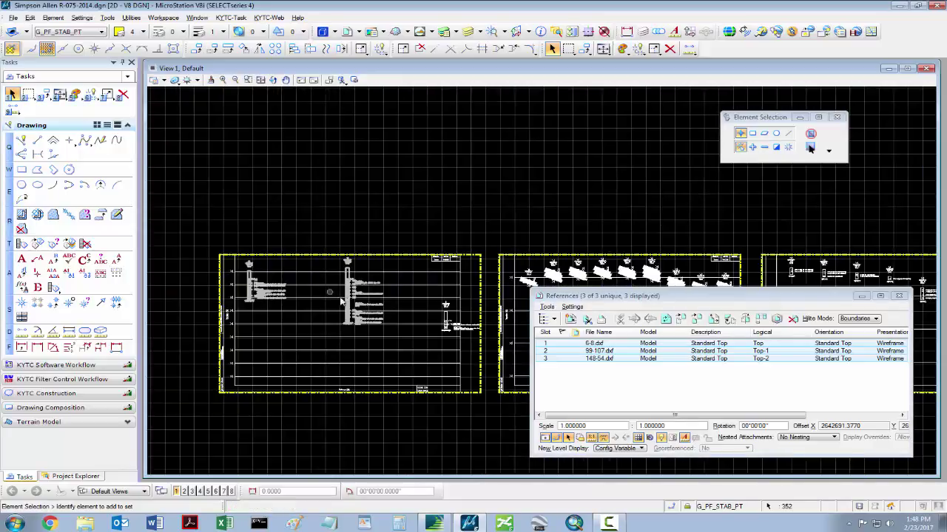
scroll(510, 340, up, 5)
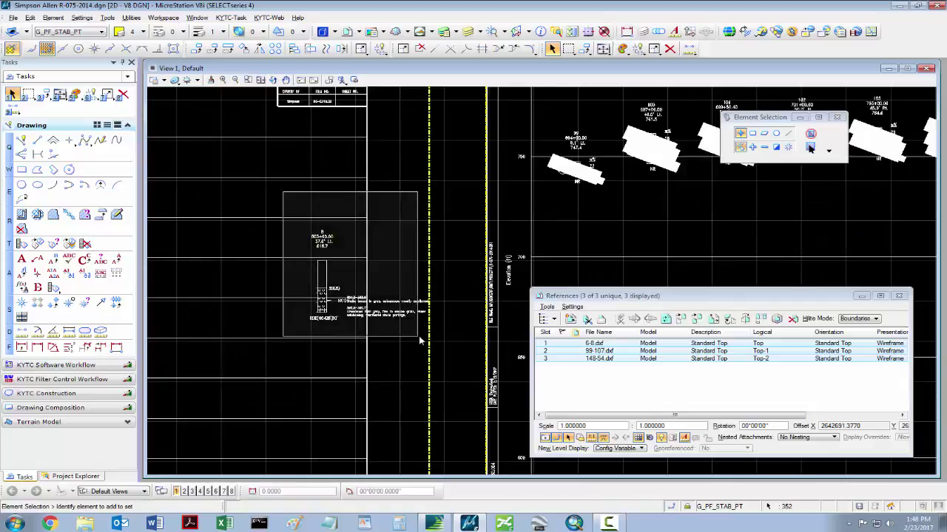
Copy the selected boring logs to a spot just above the sheets
scroll(507, 325, down, 5)
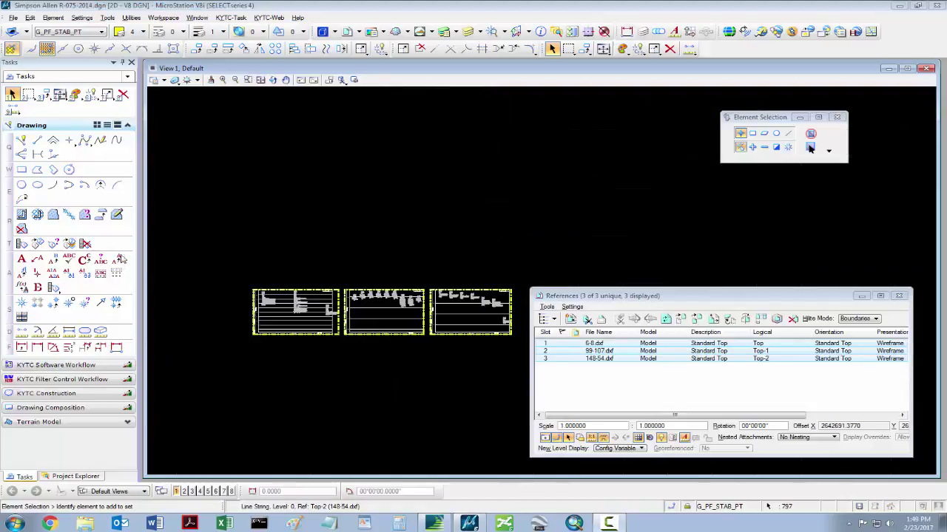
right_click(310, 281)
click(326, 289)
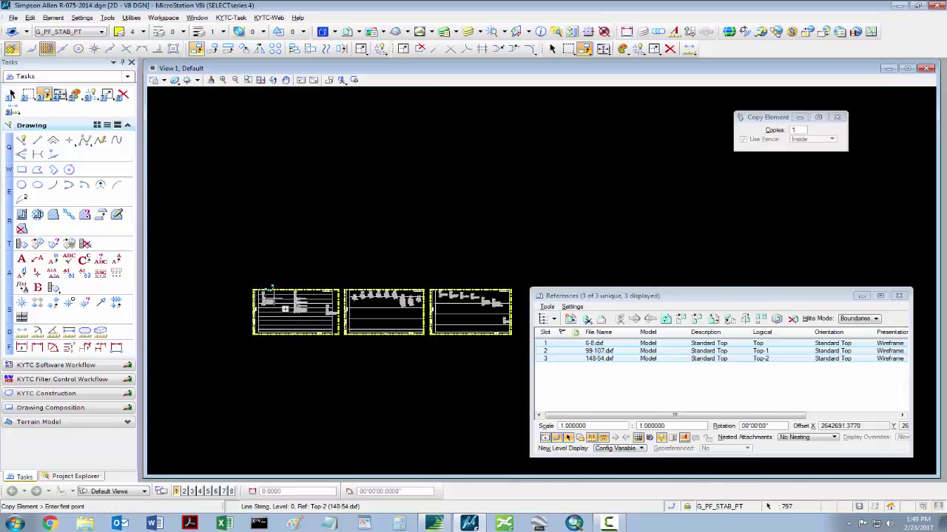
click(273, 290)
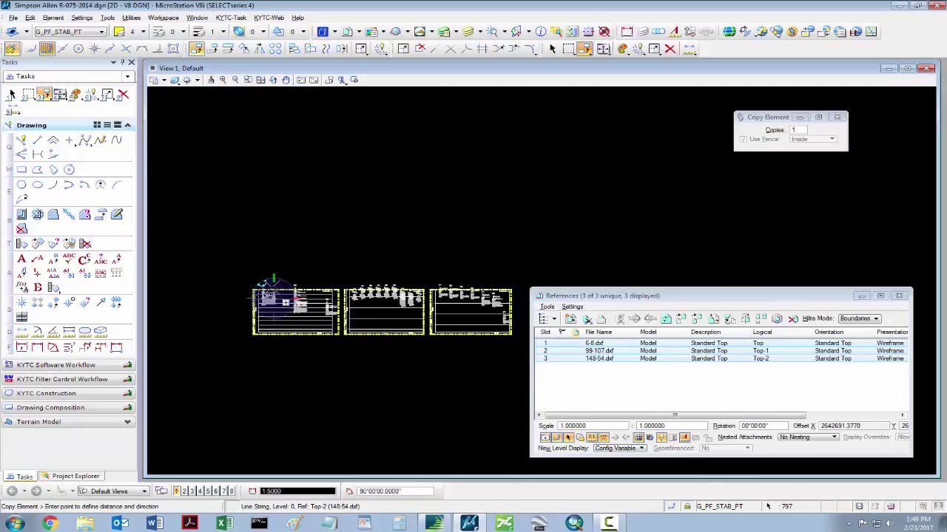
click(272, 233)
key(Escape)
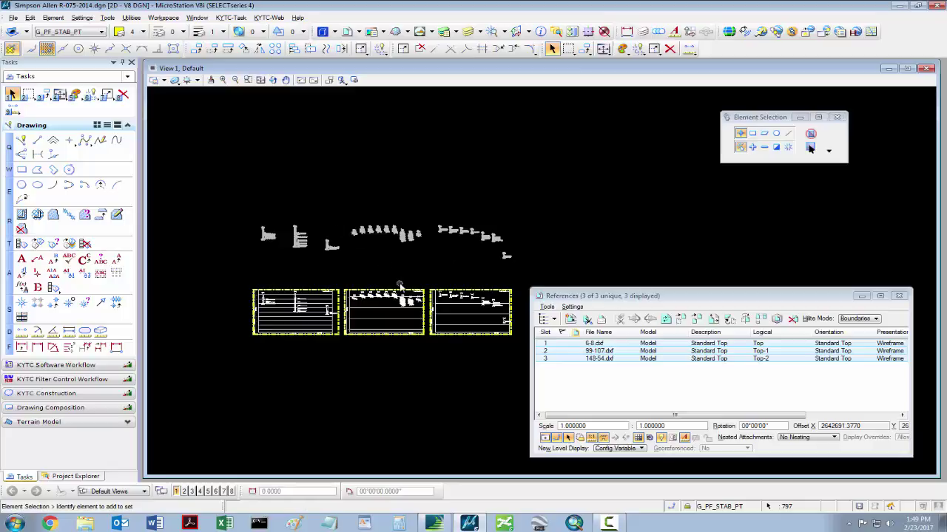
Detach all three reference sheets and close the References list
click(547, 306)
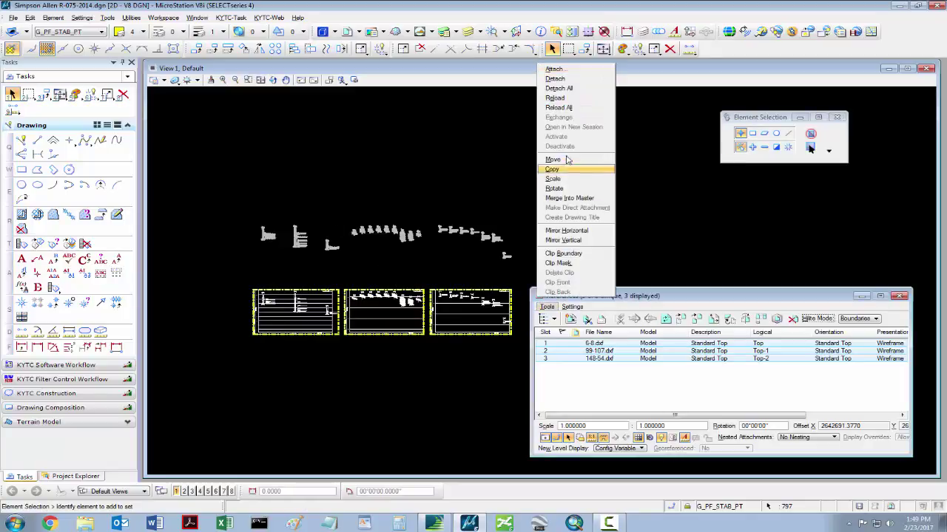
click(560, 89)
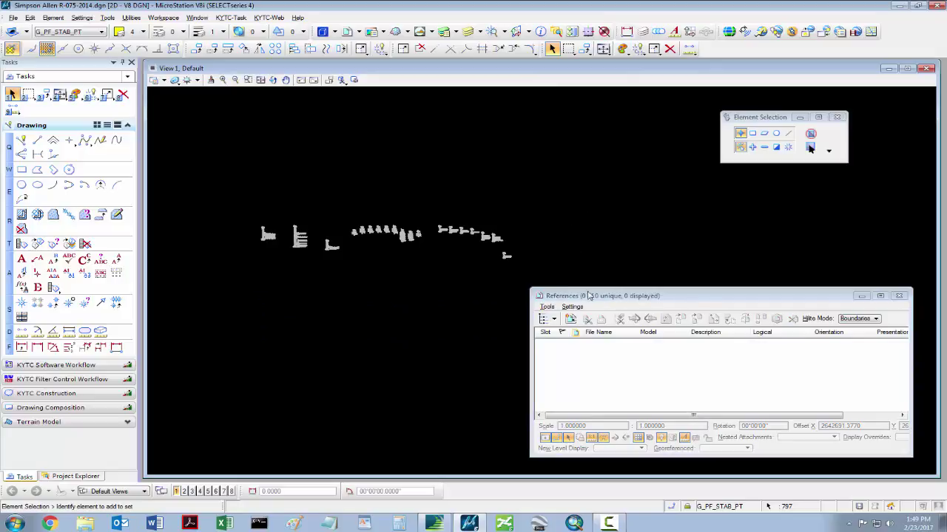
key(alt+F4)
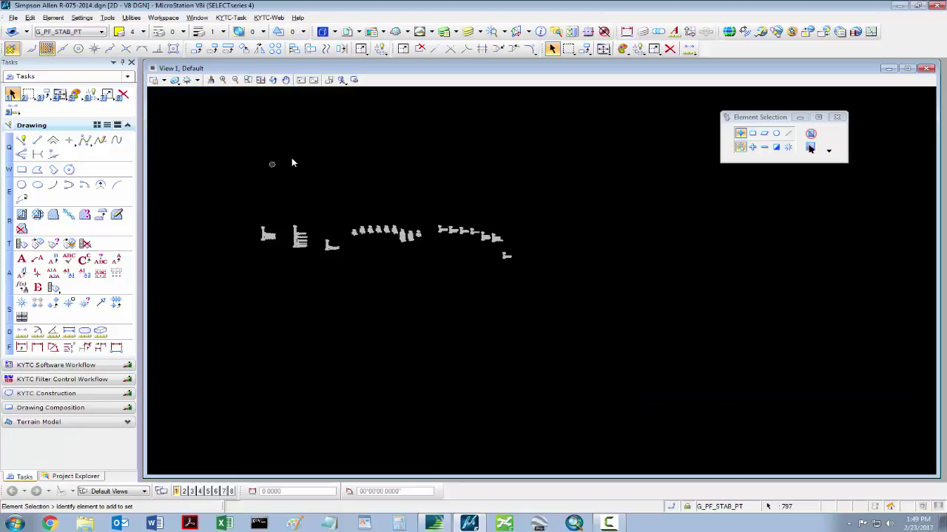
Scale the copied boring logs by 20 in X and Y with the Scale tool
key(3)
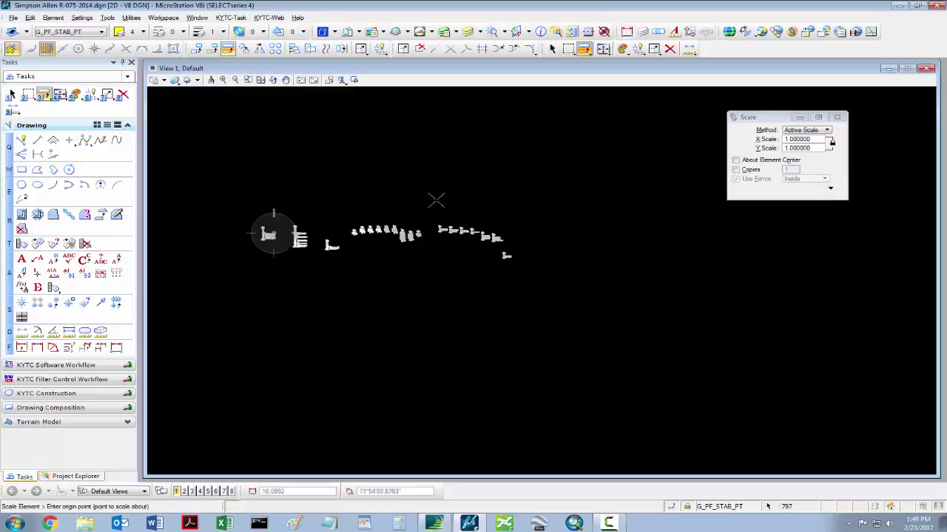
drag(813, 139, 788, 141)
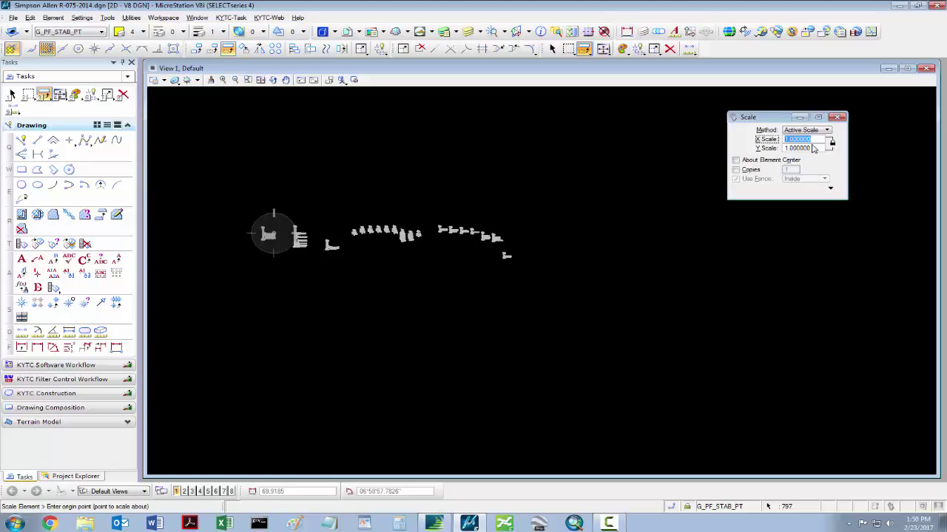
text(20)
key(Tab)
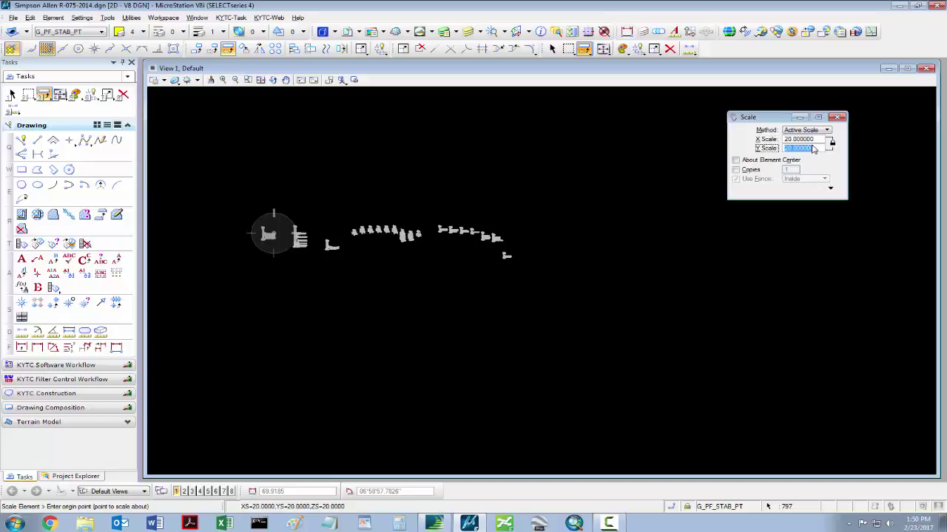
scroll(270, 233, up, 3)
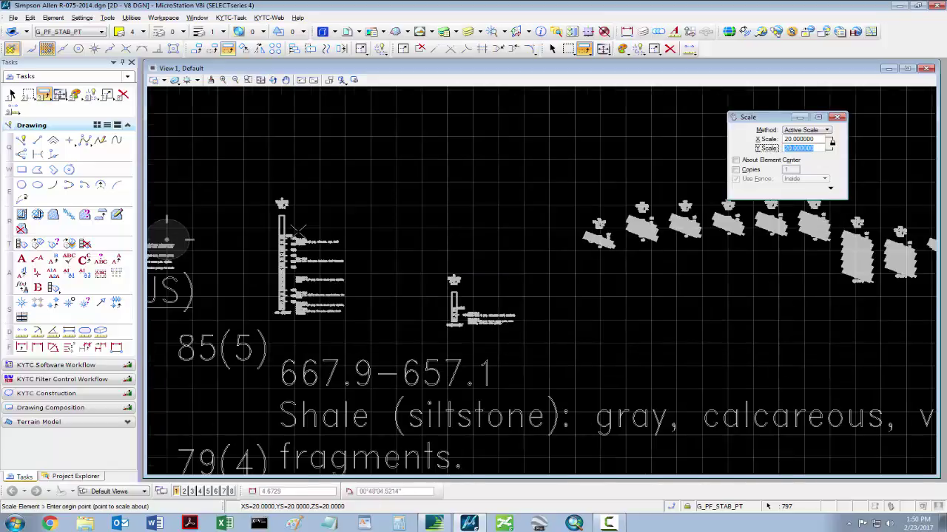
key(Escape)
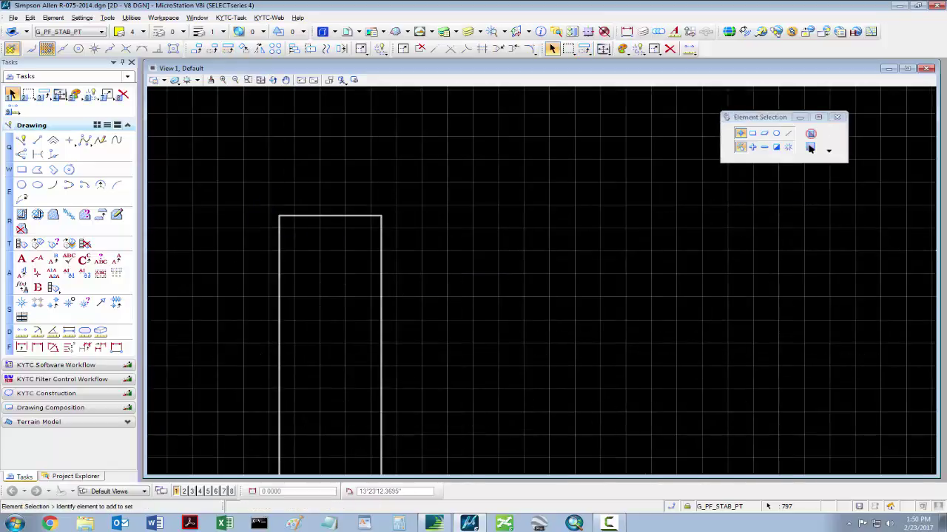
scroll(518, 259, down, 10)
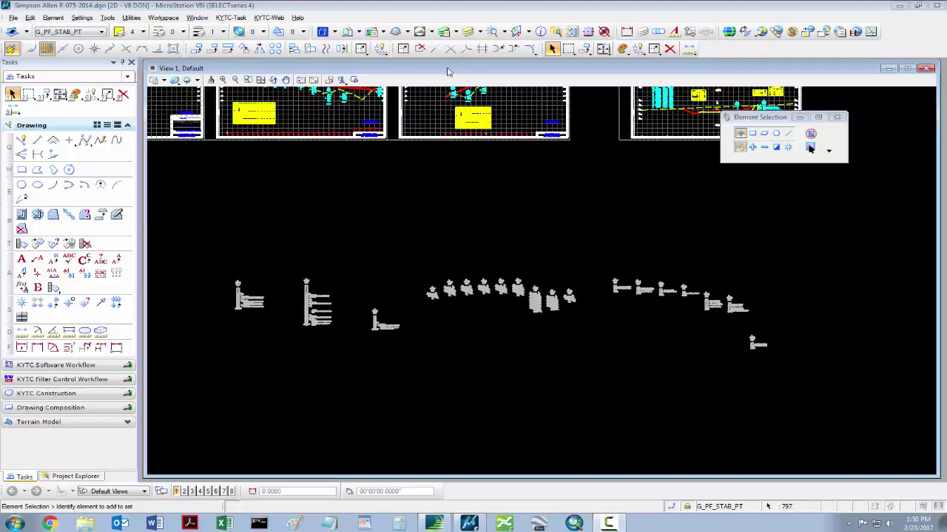
Change the selected fence diagram text to height 1.2 and width 1.2, keeping justification unchanged
right_click(397, 192)
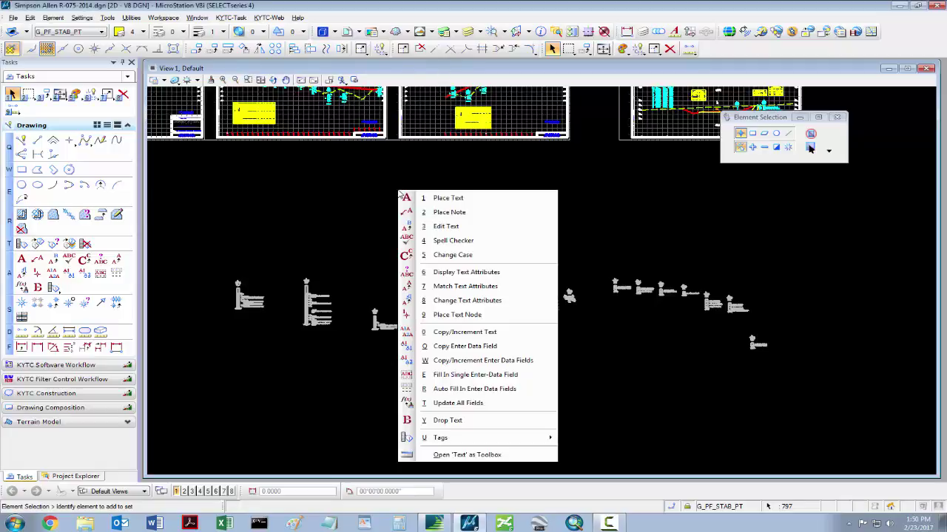
click(443, 300)
click(830, 141)
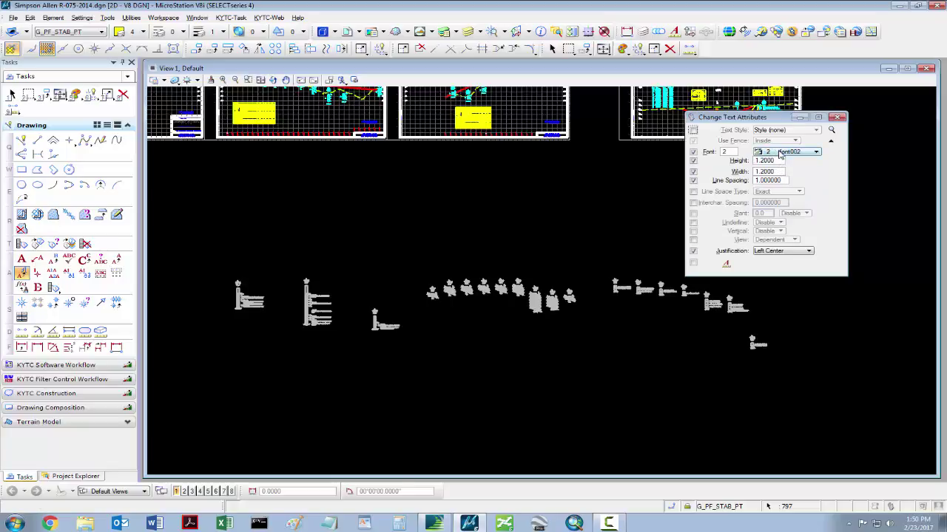
click(694, 251)
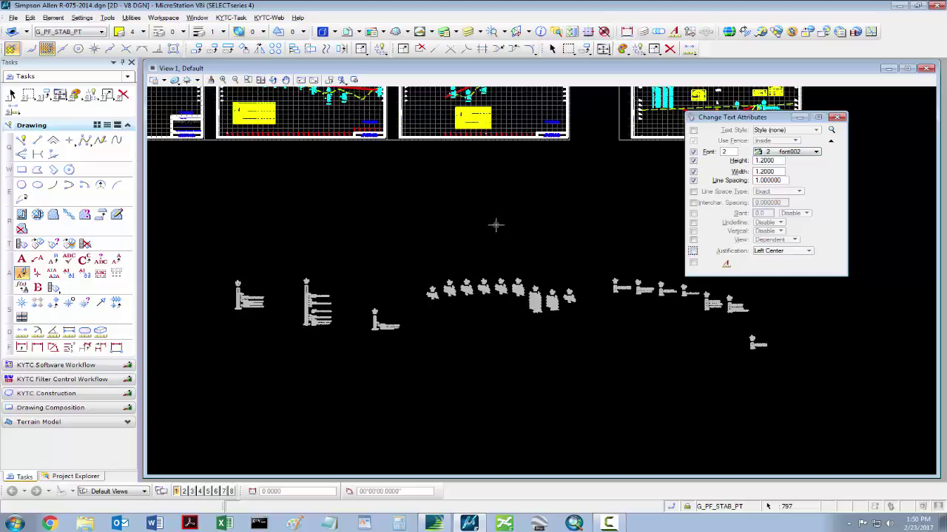
click(430, 216)
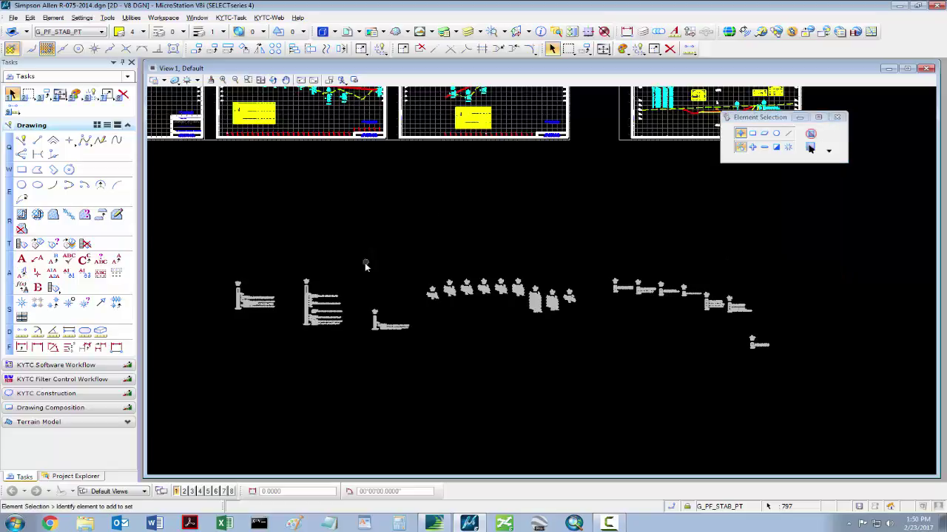
In Change Attributes, enable Level, Color, Style and Weight and choose level G_PF_BOR_PR
key(5)
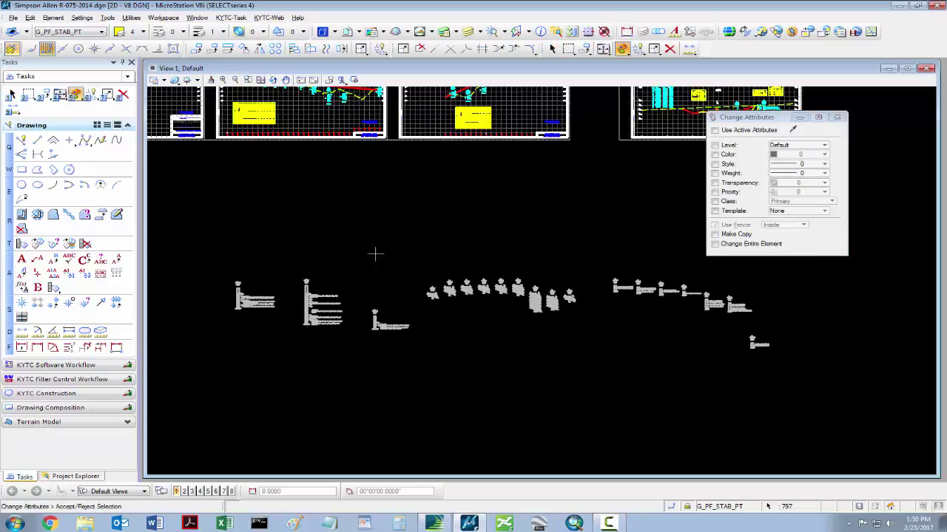
click(714, 145)
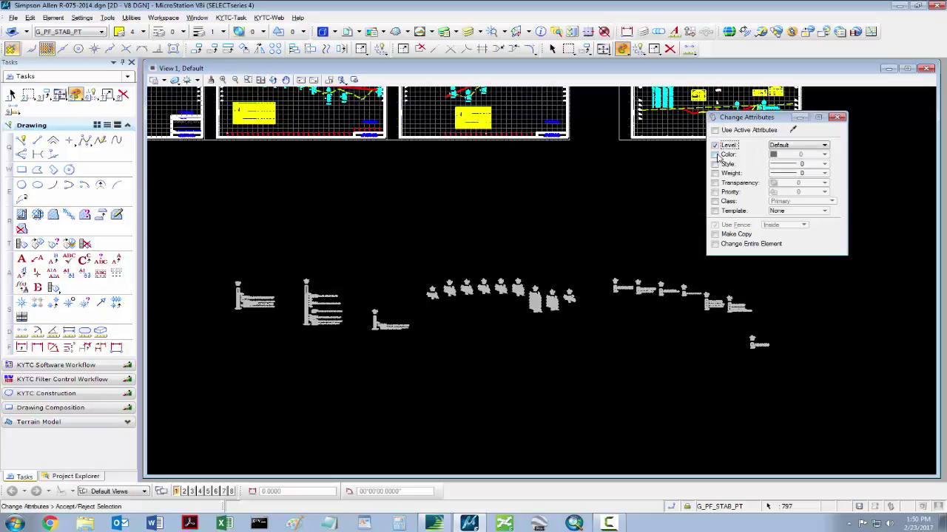
click(714, 155)
click(714, 163)
click(714, 173)
click(798, 145)
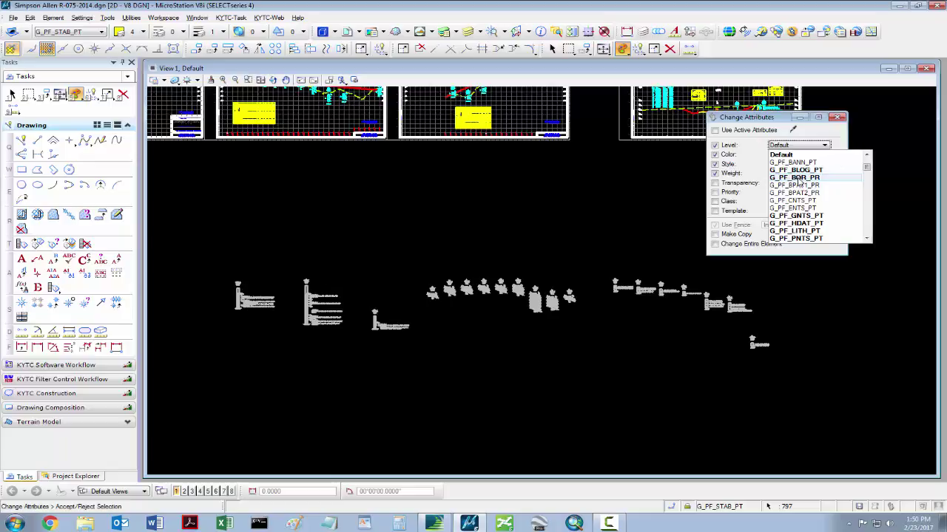
click(798, 177)
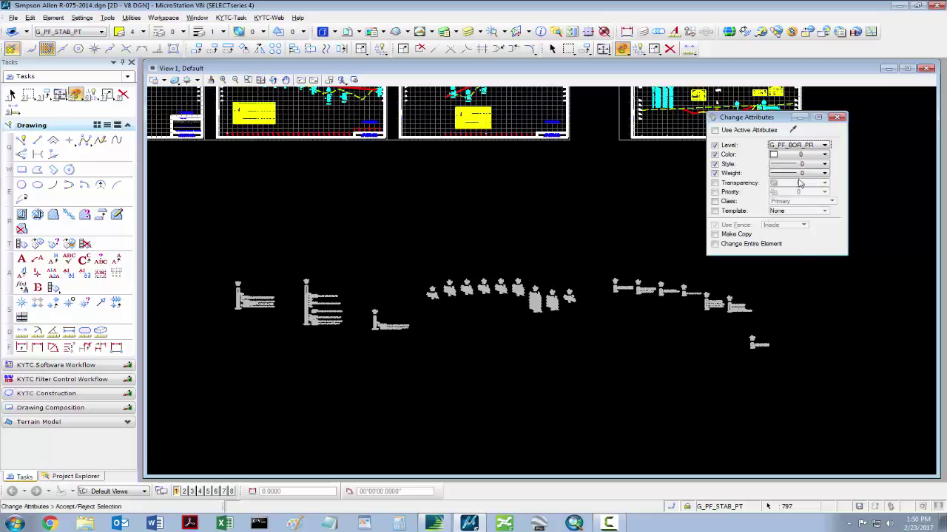
Set colour, line style and weight to ByLevel and apply them to the diagram elements
click(792, 155)
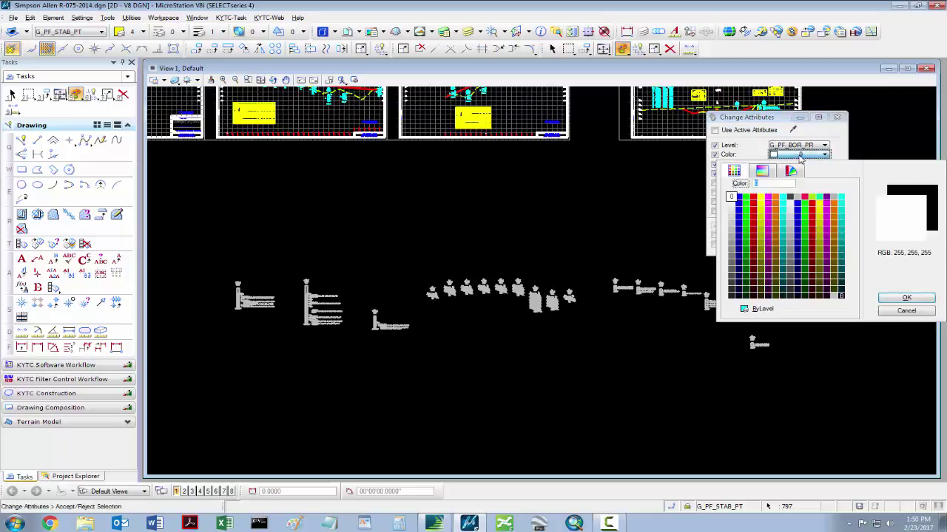
click(751, 310)
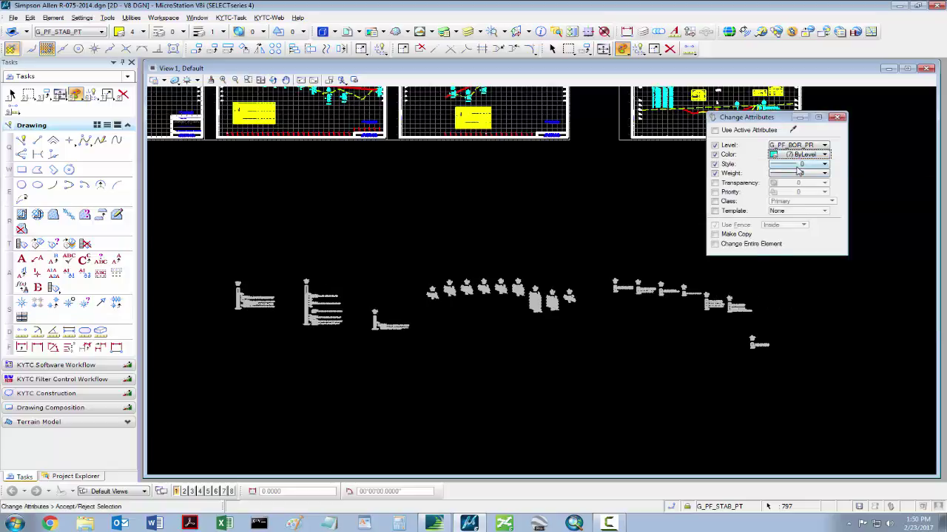
click(806, 163)
click(802, 173)
click(810, 174)
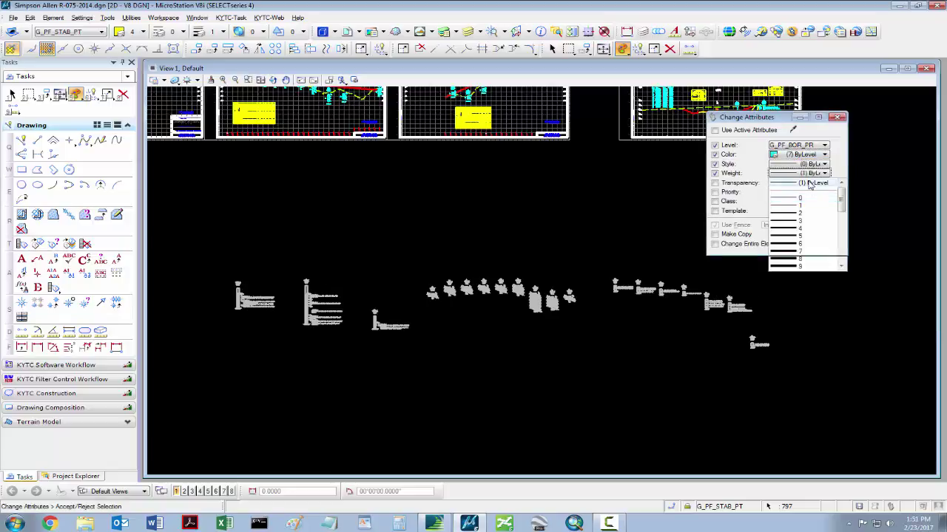
click(812, 183)
click(639, 224)
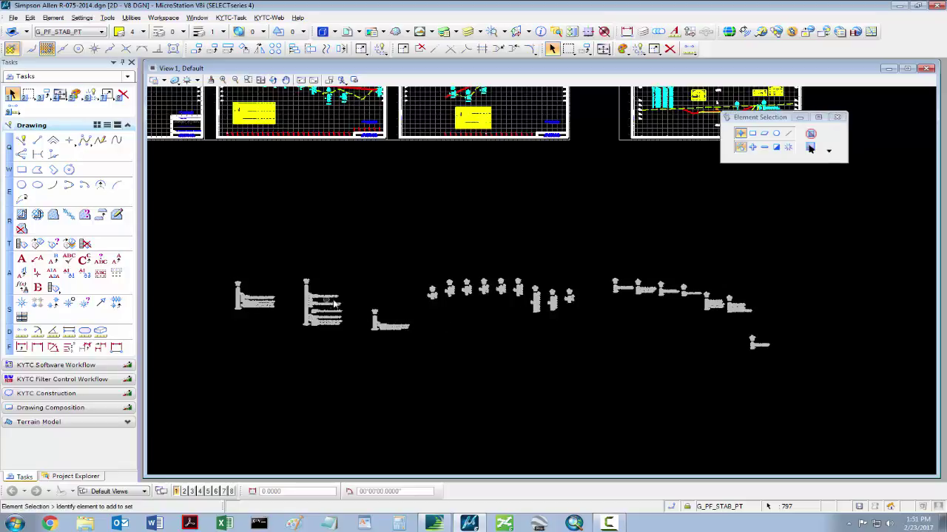
scroll(499, 313, up, 5)
Select the hatch lines in the middle, left and right boring-log rectangles
scroll(534, 310, up, 2)
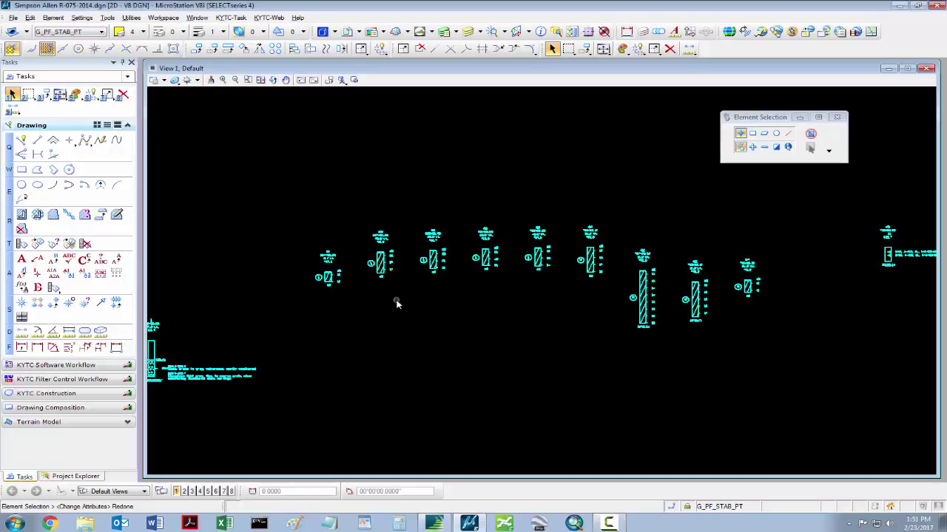
scroll(397, 303, up, 3)
scroll(421, 333, up, 3)
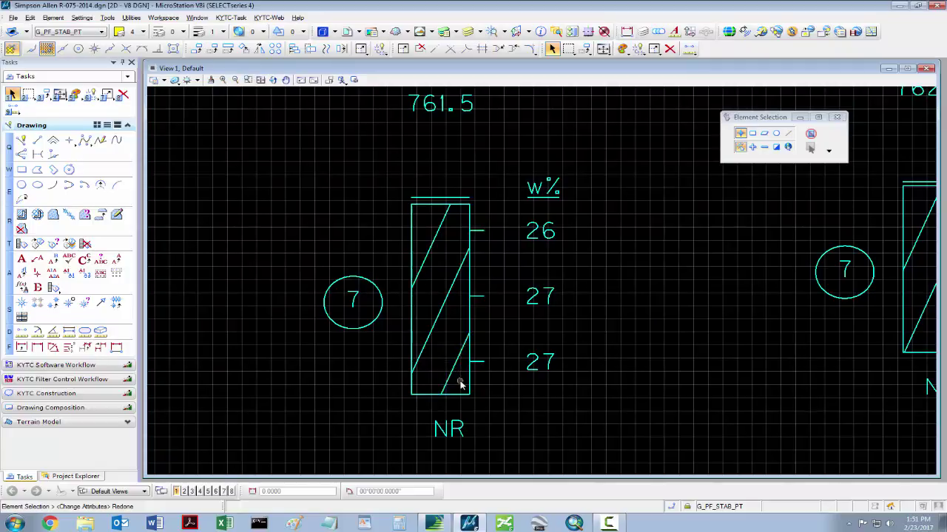
drag(459, 383, 428, 230)
scroll(627, 326, down, 2)
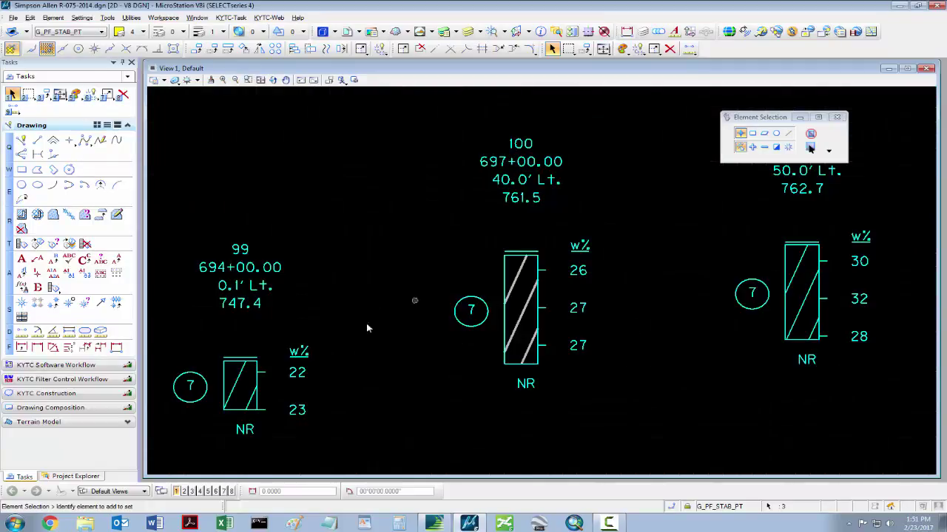
ctrl+click(250, 388)
ctrl+click(241, 385)
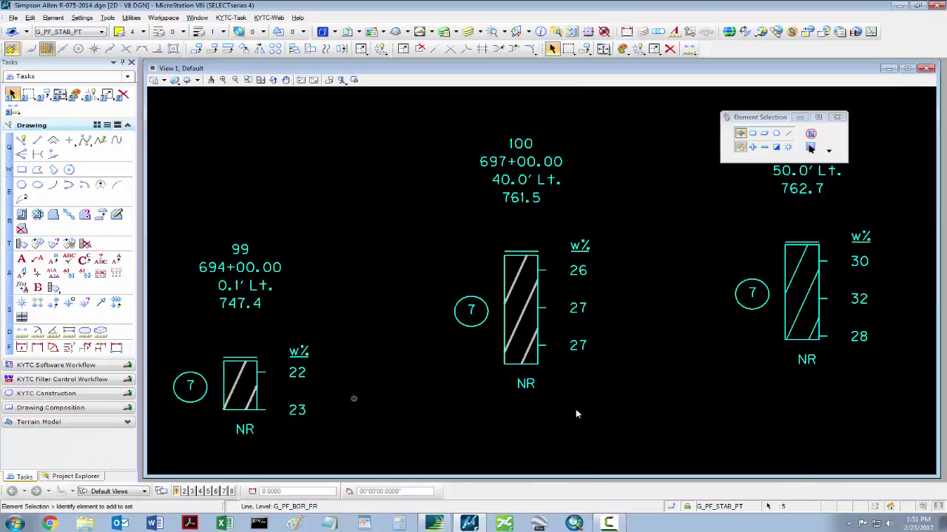
ctrl+click(813, 328)
ctrl+click(802, 303)
ctrl+click(795, 274)
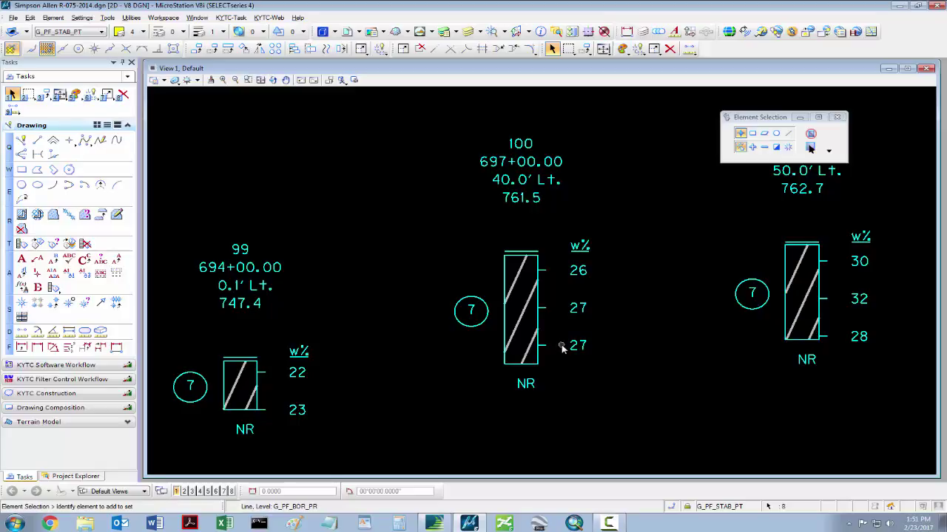
Set the selected hatch lines' weight to 4, then clear the selection
key(4)
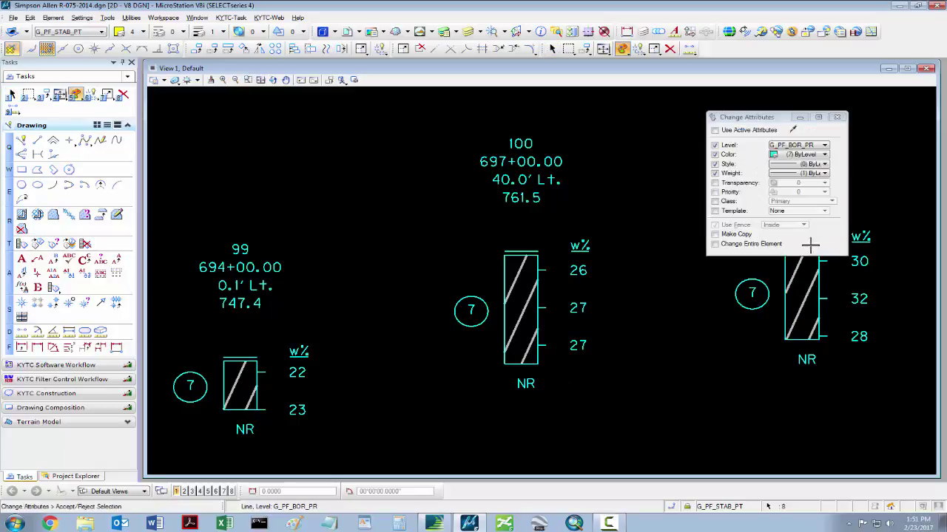
click(798, 173)
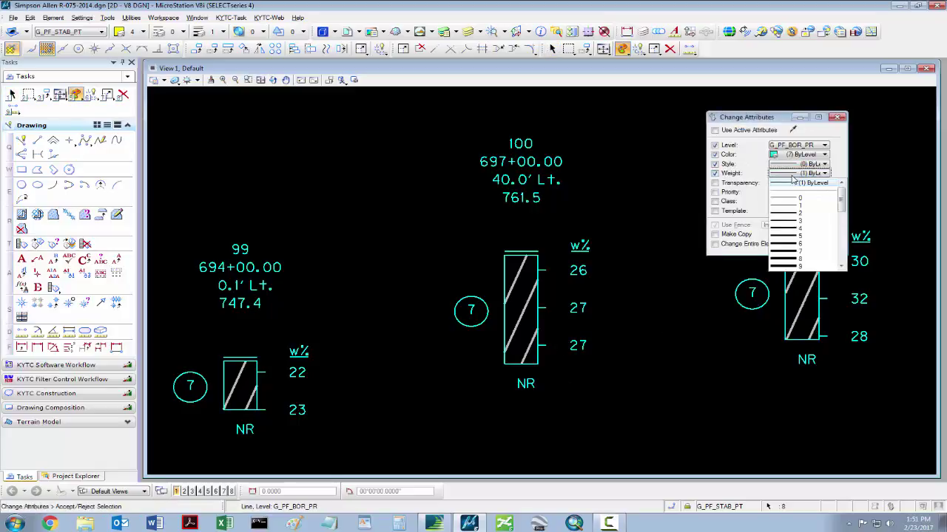
click(795, 230)
click(646, 260)
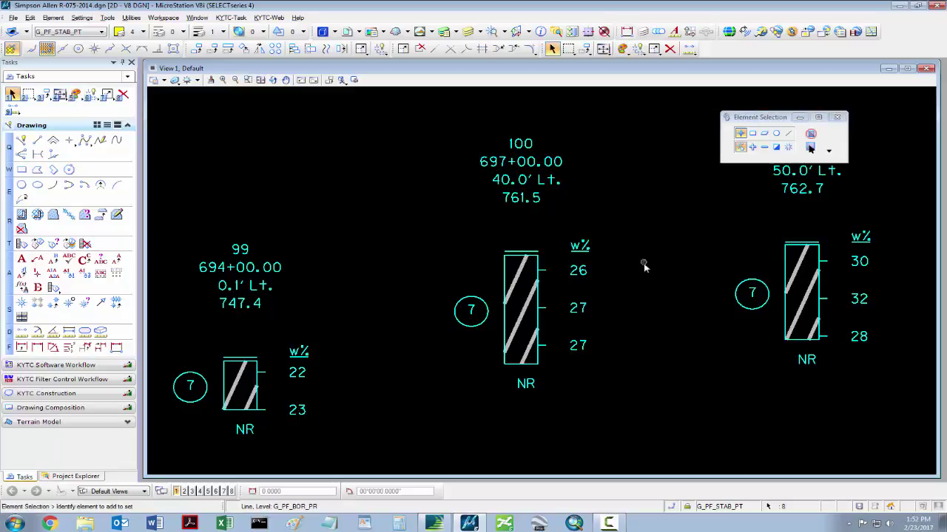
click(655, 274)
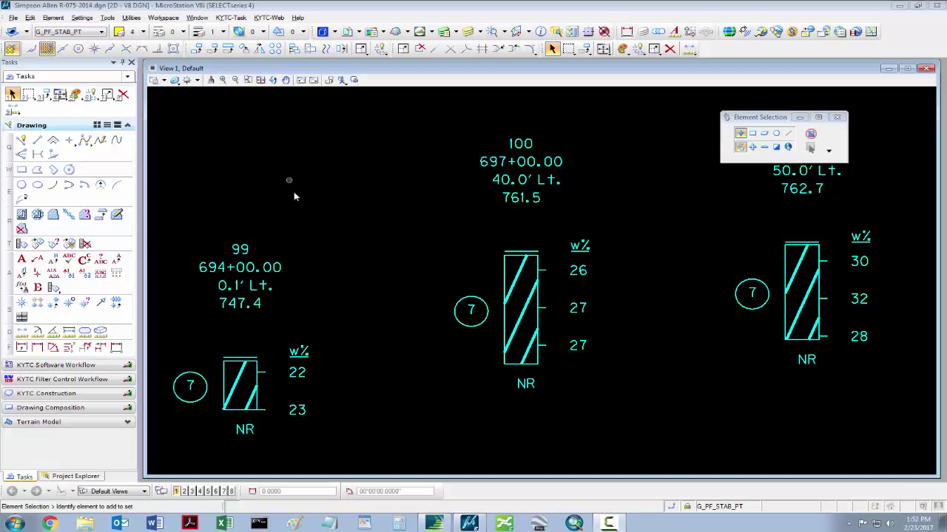
Select the boring log's description text and change its font to 71 AASHTO_B
scroll(327, 227, down, 5)
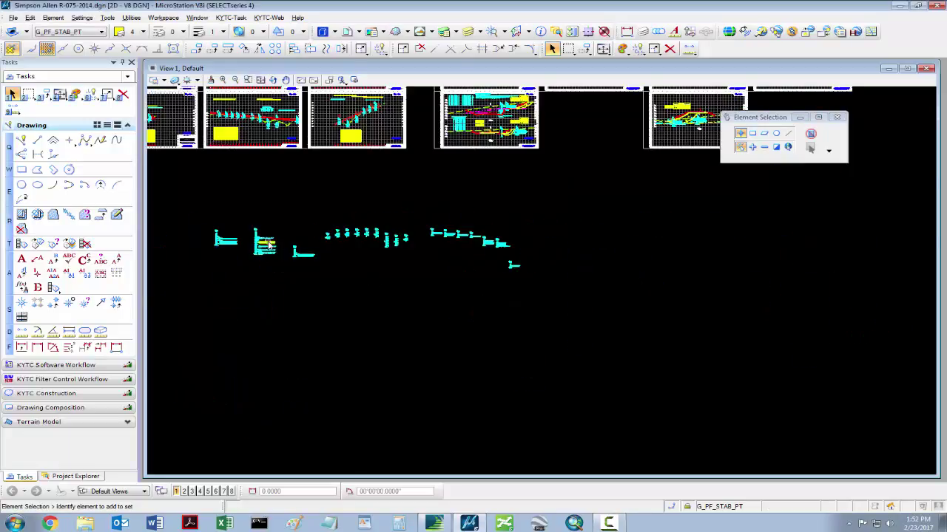
scroll(214, 238, up, 5)
drag(316, 379, 205, 167)
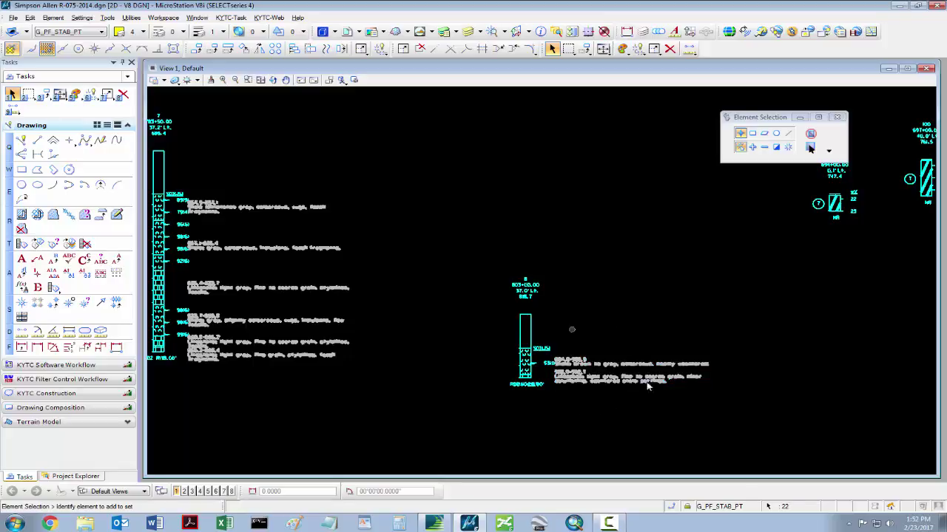
scroll(584, 348, down, 4)
drag(232, 341, 202, 267)
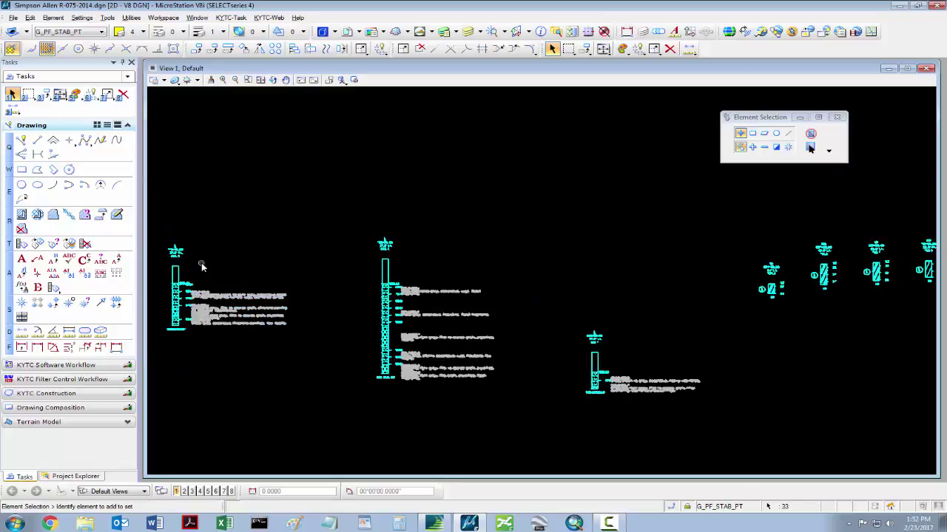
right_click(198, 275)
click(204, 277)
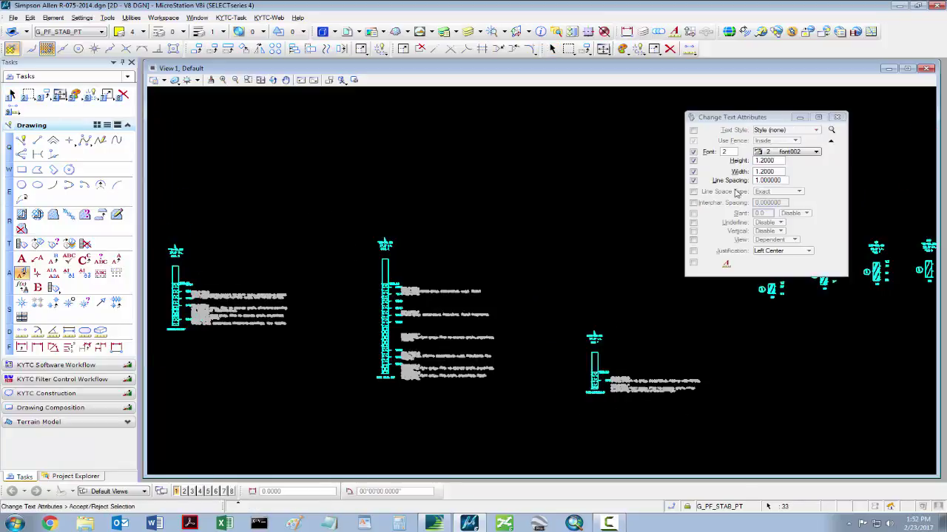
click(727, 153)
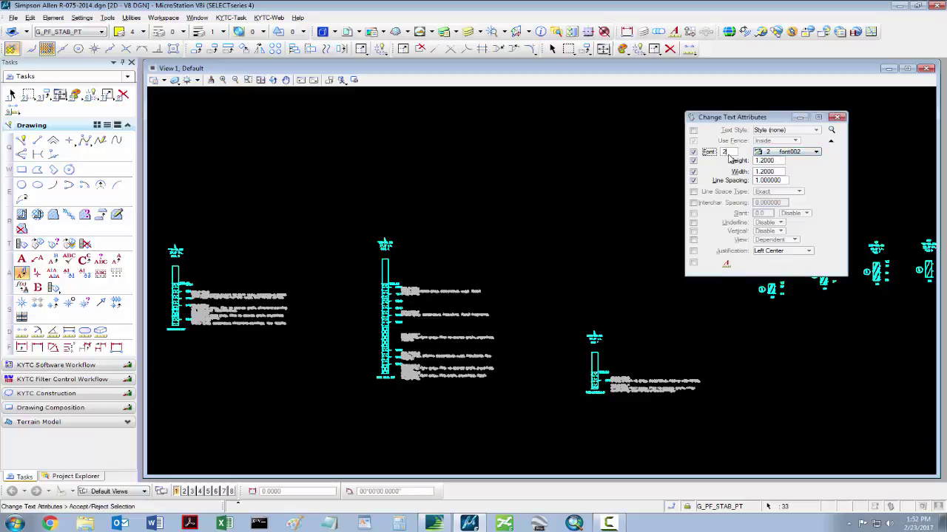
key(Tab)
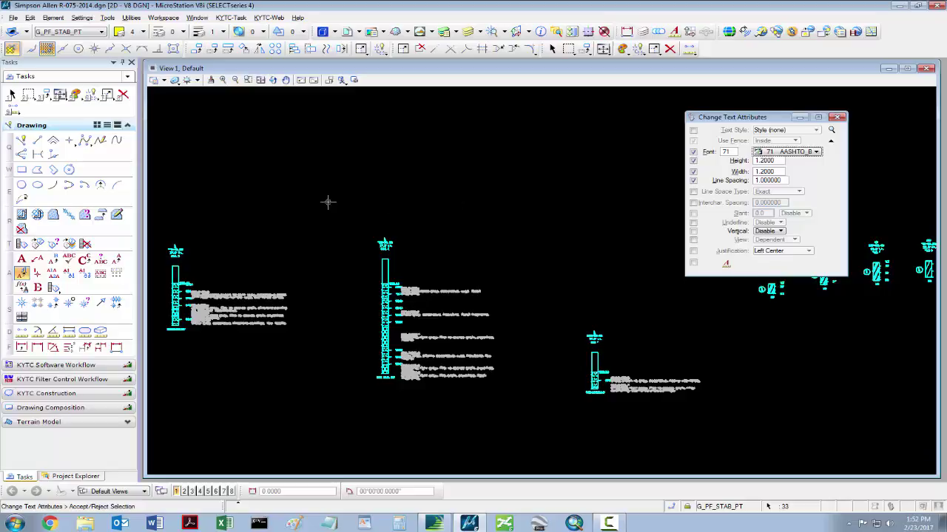
key(Escape)
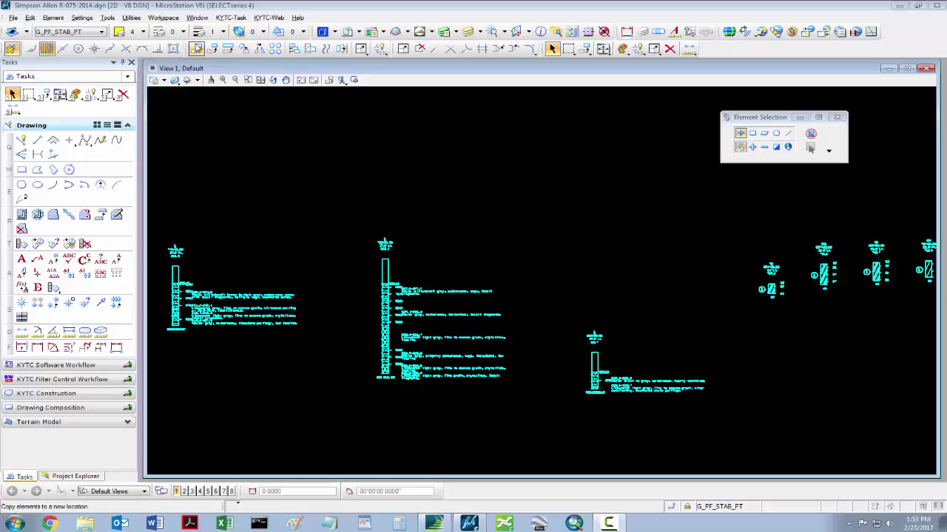
Compress the design file with File > Compress > Design
click(14, 17)
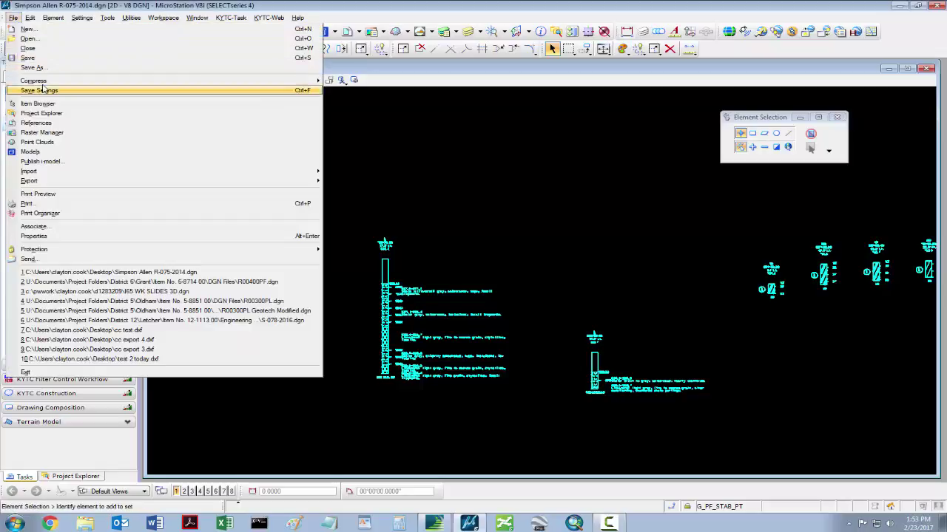
click(338, 82)
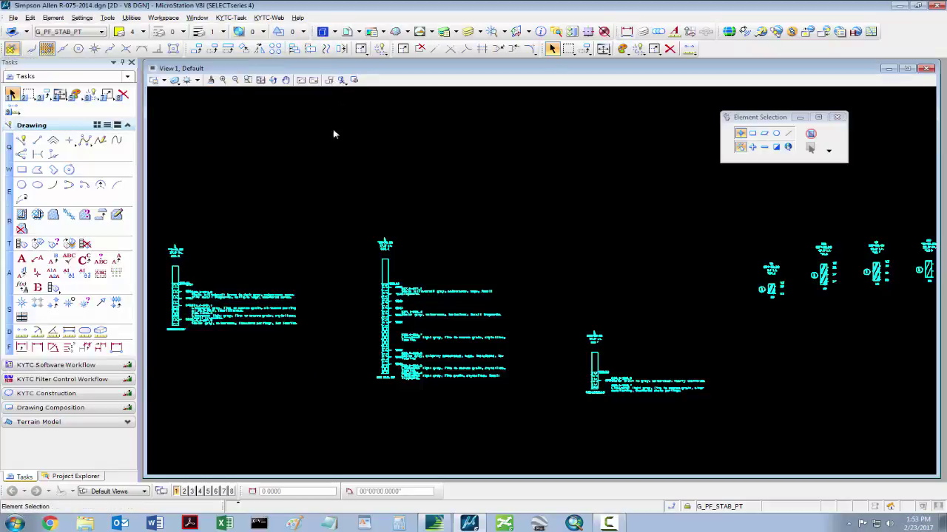